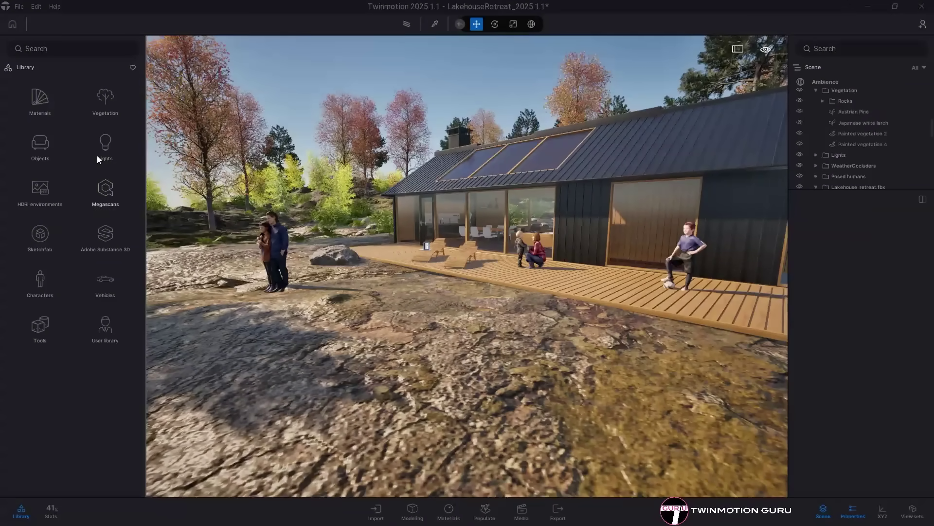
Apply the 3D Grass material from the library to the rocky ground in front of the lakehouse
left_click(50, 107)
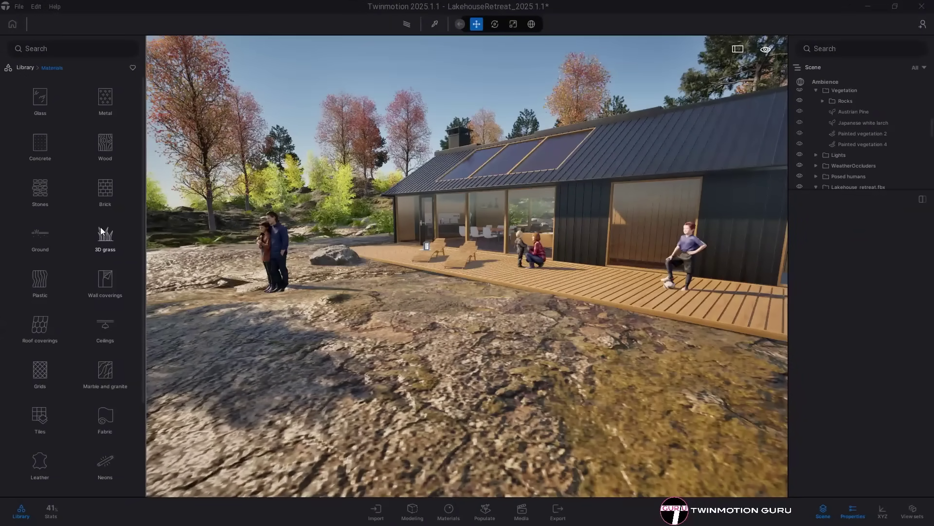
left_click(107, 238)
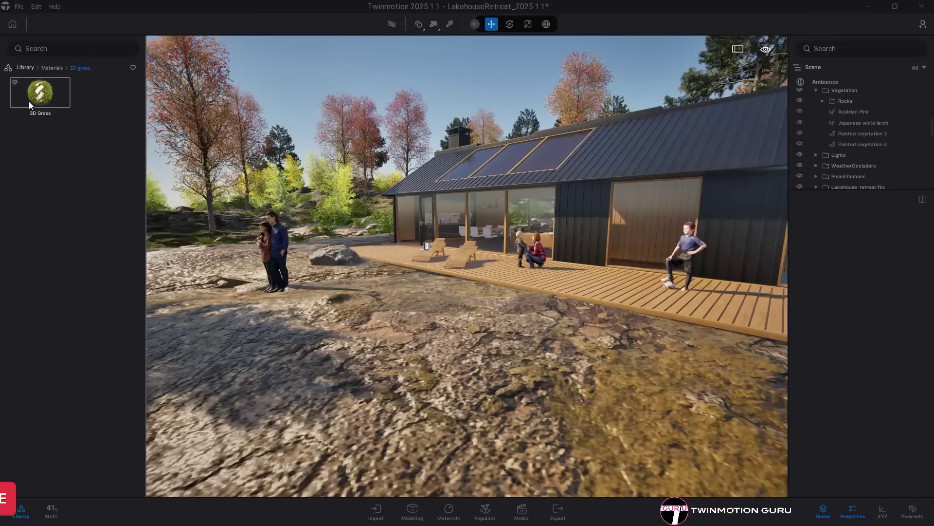
left_click_drag(71, 226, 308, 345)
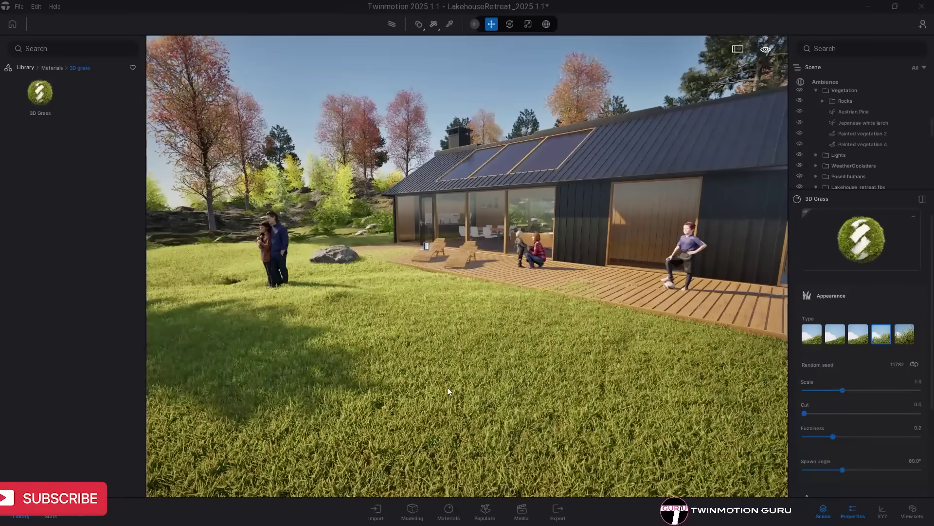
right_click_drag(448, 387, 647, 384)
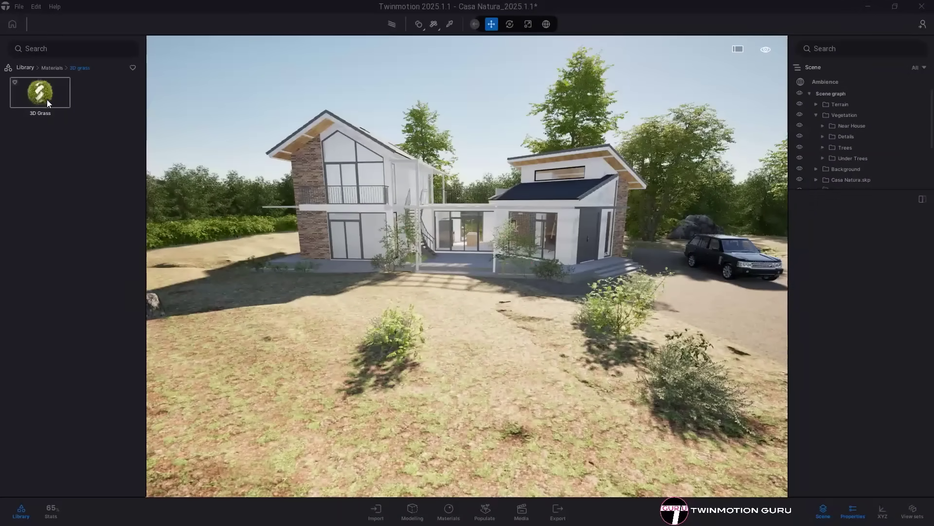
Apply the 3D Grass material to the bare terrain around the Casa Natura house and look over the garden
left_click_drag(224, 363, 297, 387)
right_click_drag(374, 358, 593, 356)
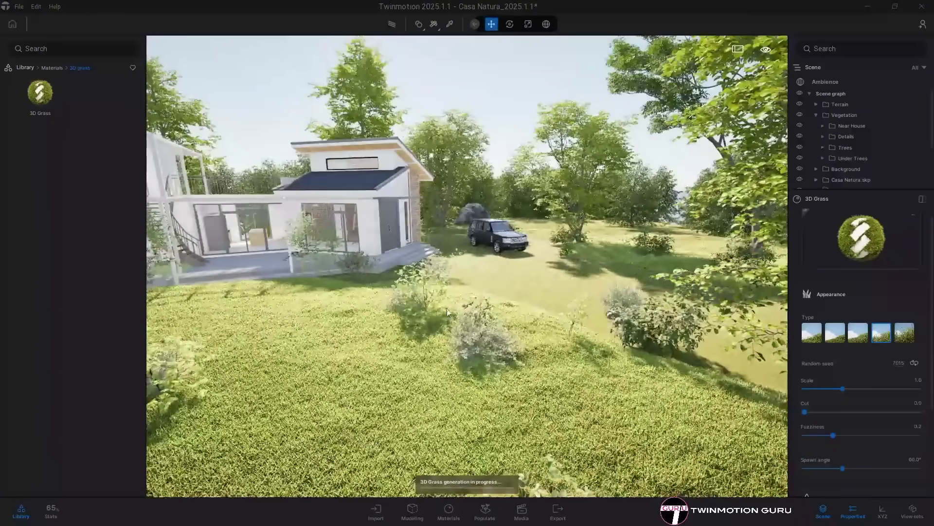
right_click_drag(597, 287, 340, 290)
key("w")
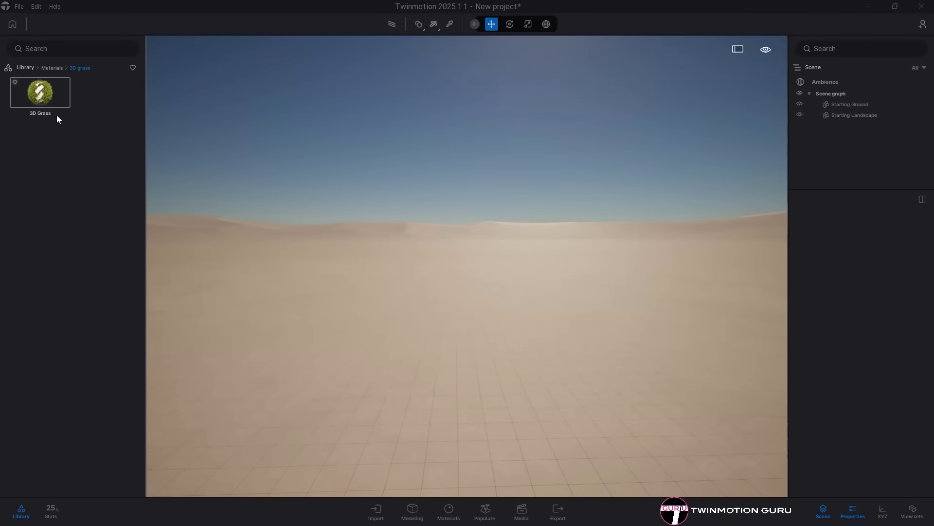
Cover the new project's sandy ground with 3D Grass and compare it up close with the old painted grass
left_click_drag(57, 118, 410, 365)
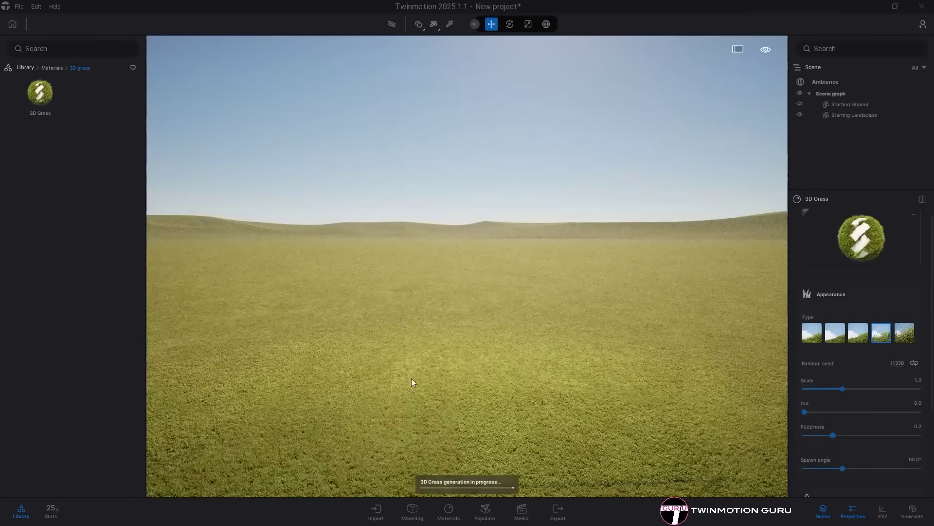
key("w")
right_click_drag(411, 378, 372, 339)
key("w")
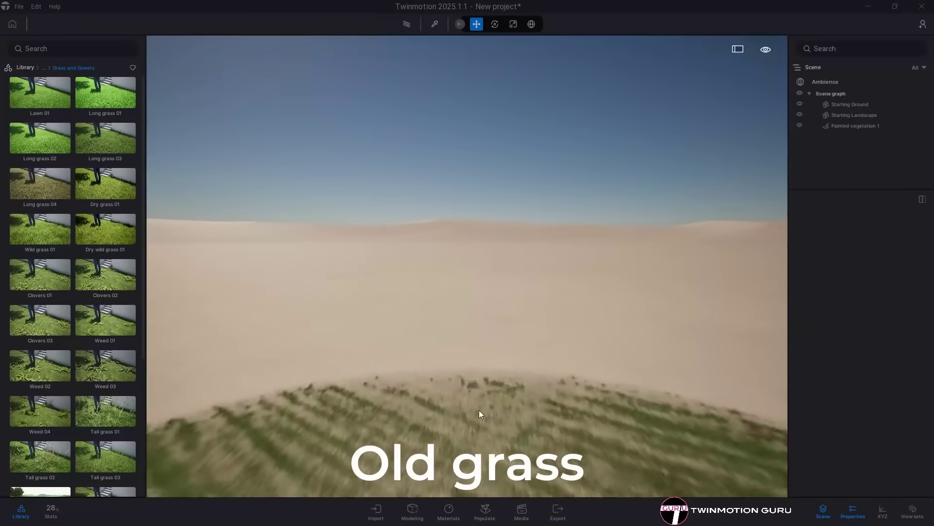
key("w")
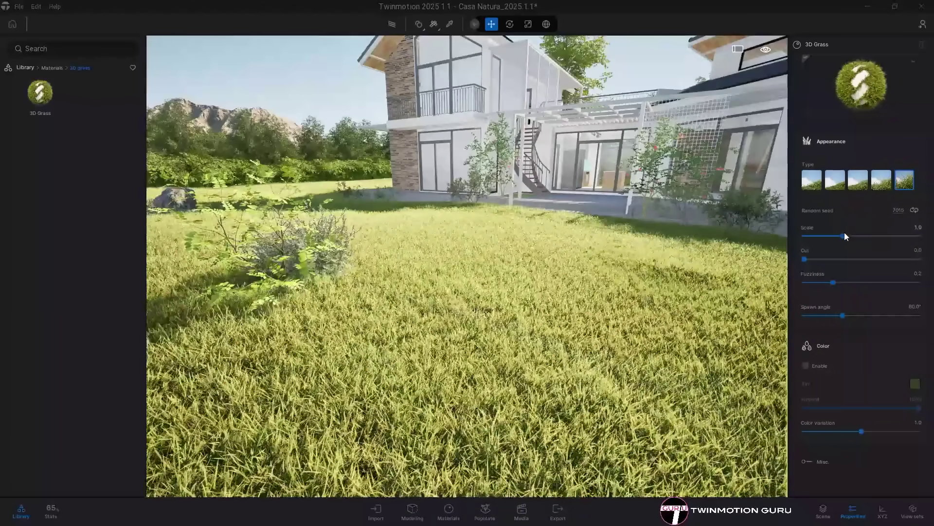
Set the 3D Grass scale to 0.7 and raise its cut value
left_click_drag(845, 234, 862, 234)
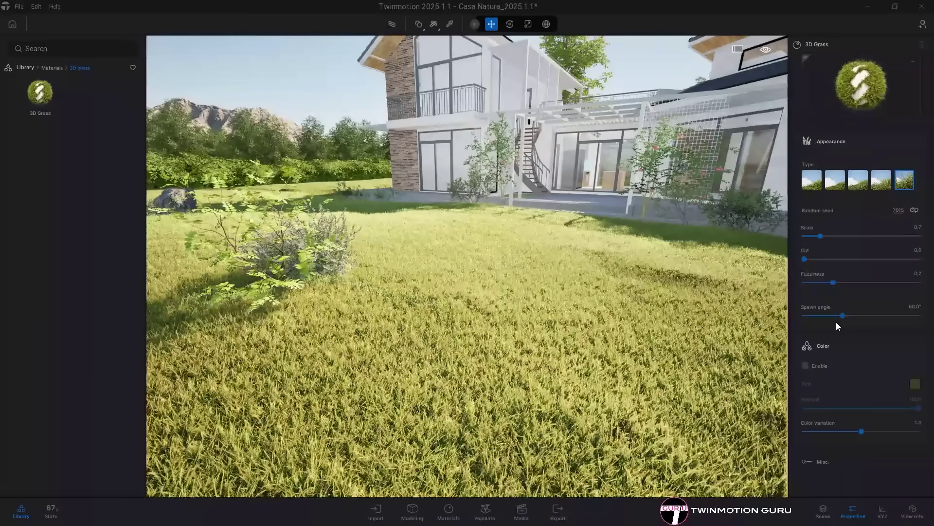
left_click_drag(805, 258, 919, 279)
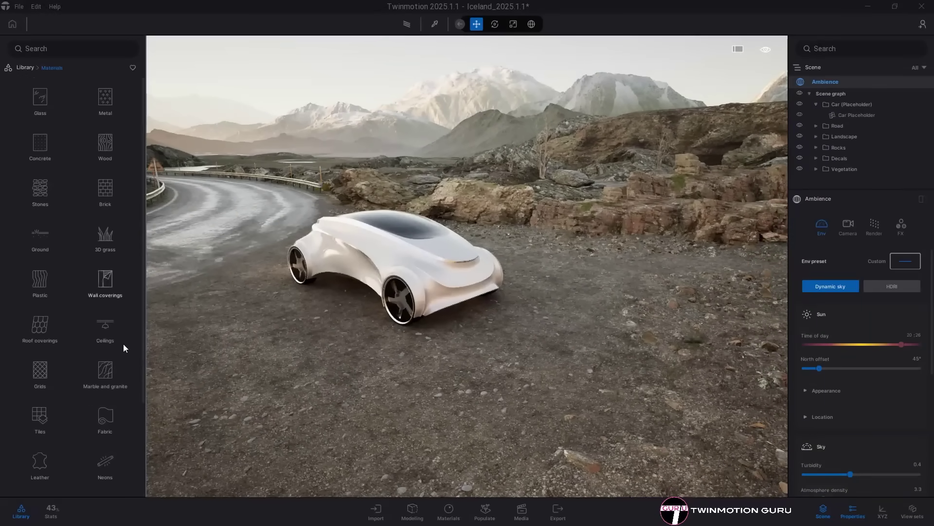
Apply the modeling materials Automotive Clay 02 and Automotive Clay 03 in turn to the concept car's body
scroll(124, 344, "down", 5)
left_click(106, 428)
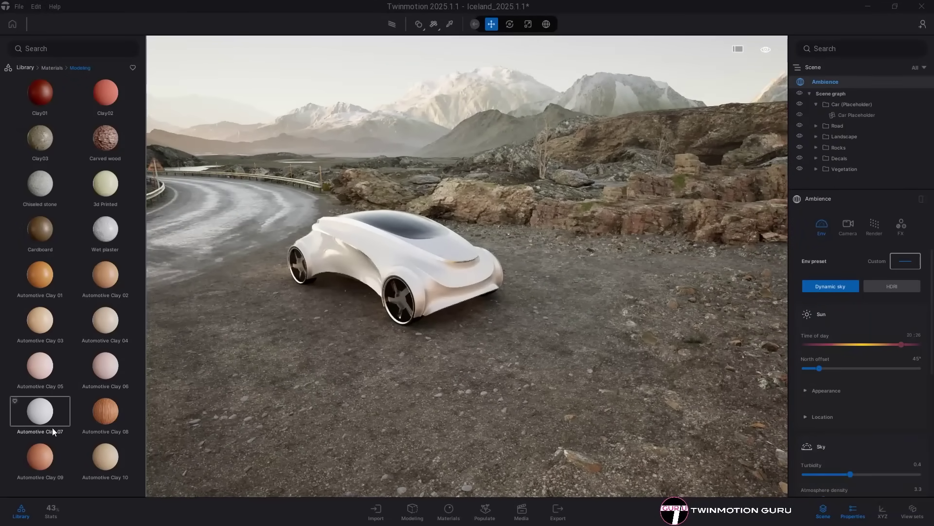
left_click_drag(110, 273, 399, 263)
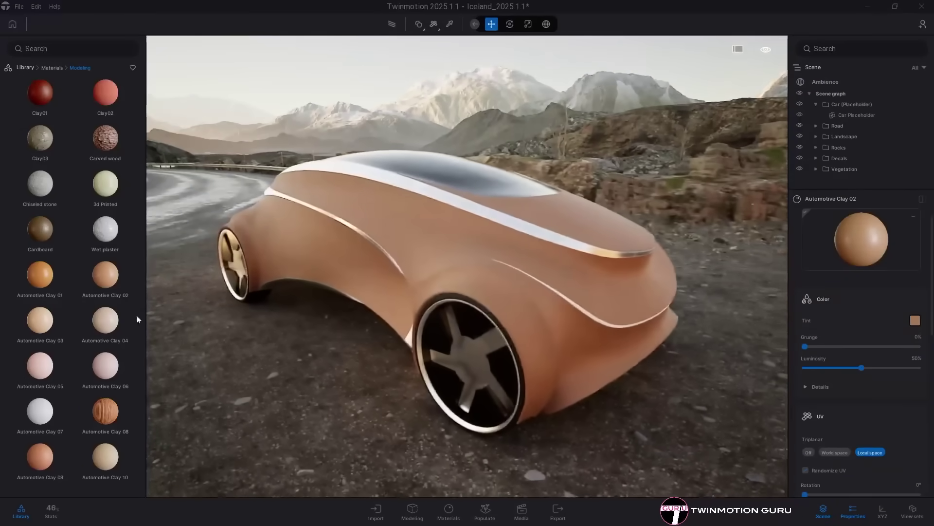
left_click_drag(40, 319, 418, 255)
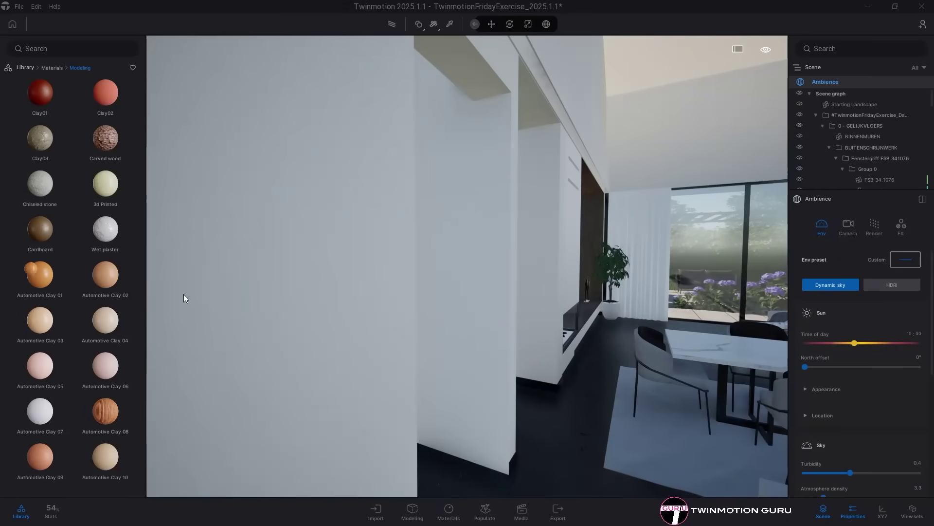
Apply the Automotive Clay 01 material to the interior walls of the living space
left_click_drag(184, 298, 302, 290)
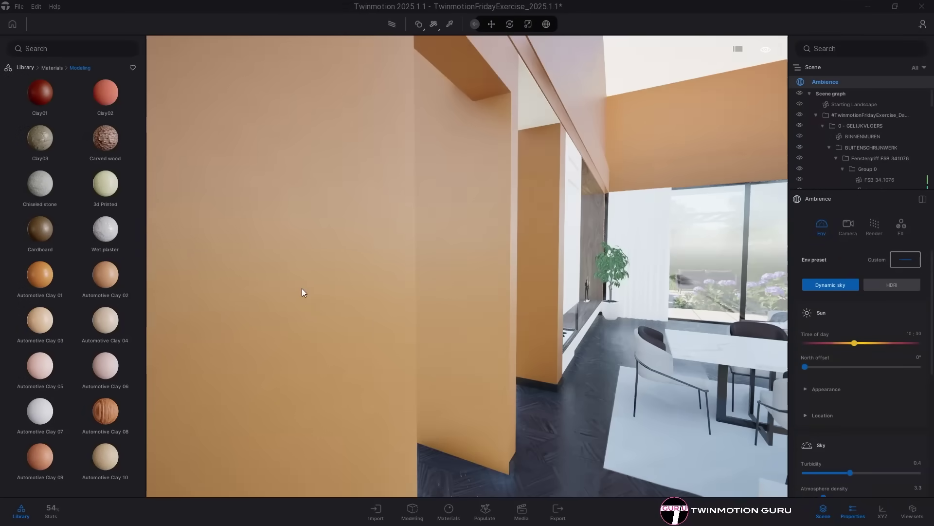
key("w")
key("a")
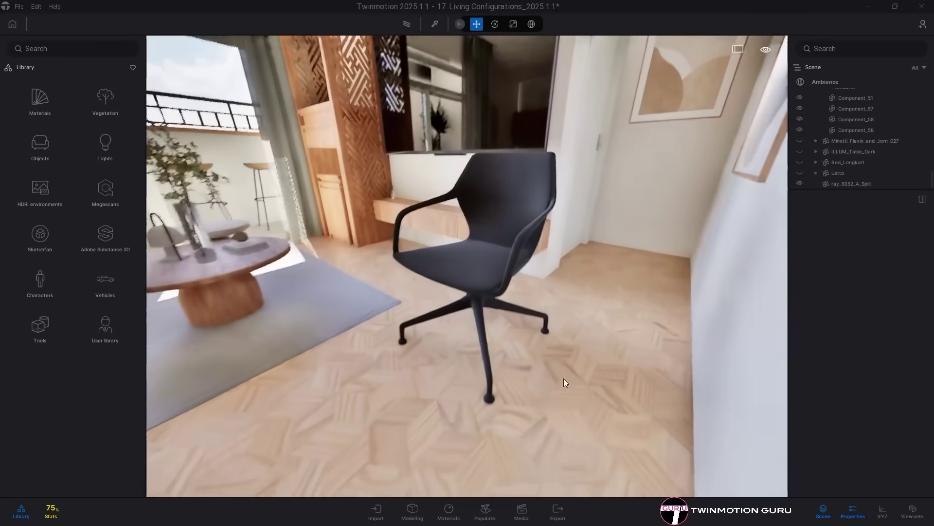
Split the black office chair into separate parts by connected group
middle_click_drag(476, 274, 437, 315)
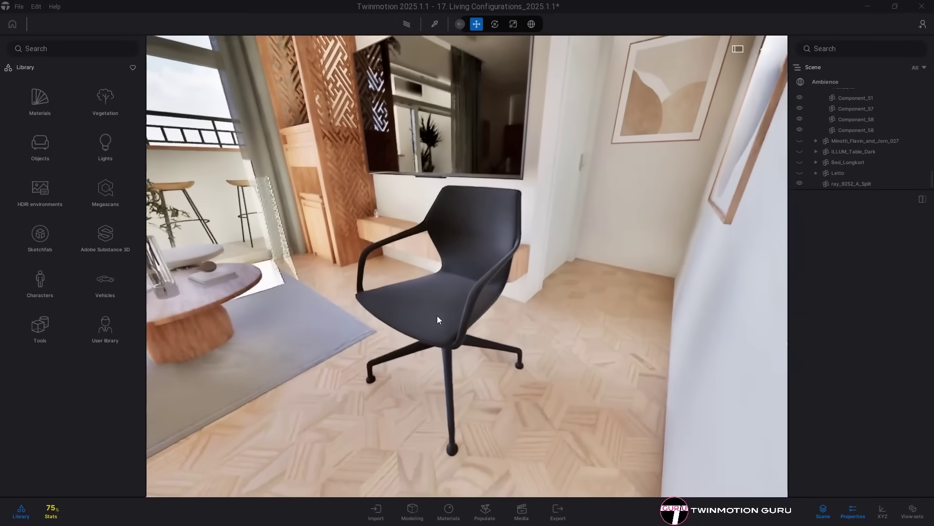
left_click(437, 306)
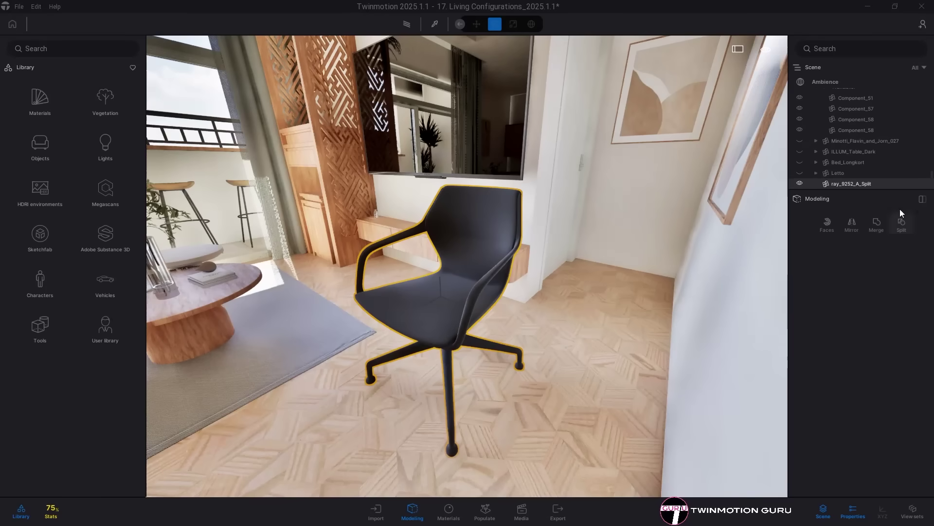
left_click(902, 225)
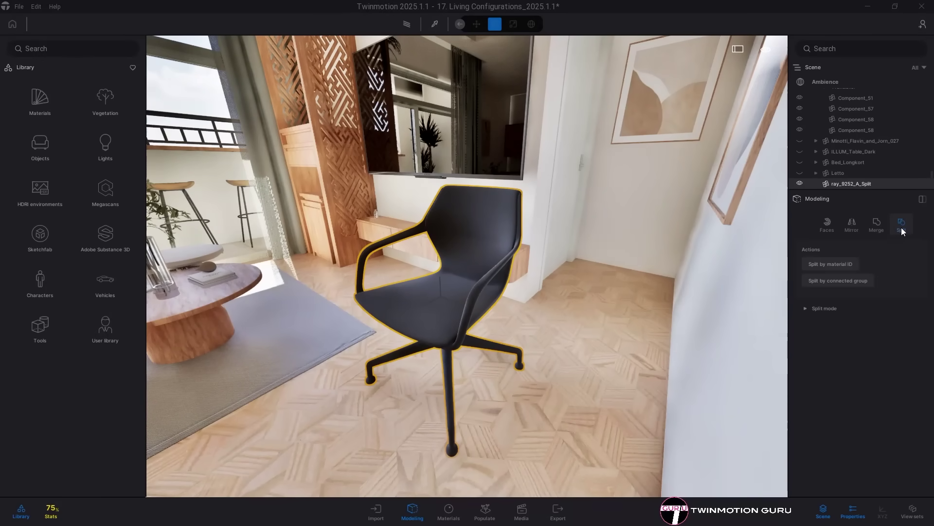
left_click(839, 281)
Select the chair's armrests and leg base one after another to check the separated parts
middle_click_drag(771, 296, 521, 334, "shift")
left_click(521, 333)
left_click(425, 241)
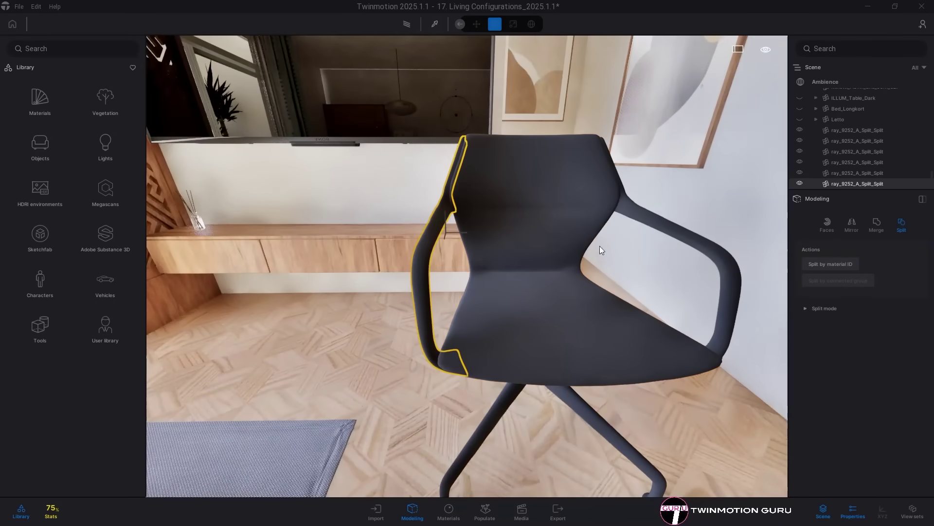
left_click(707, 240)
key("q")
left_click(579, 316)
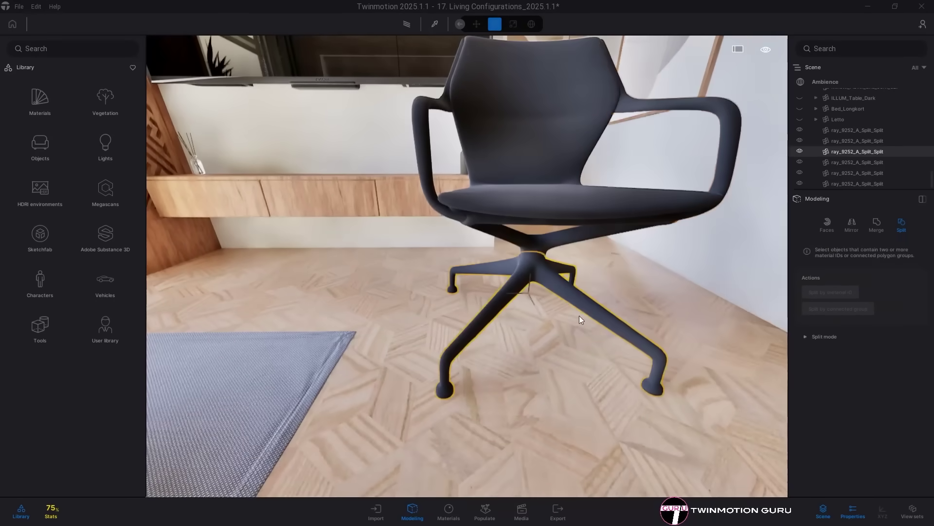
Switch material application to Apply to object and put the metal material Brass on one of the chair's armrests
key("s")
left_click(40, 101)
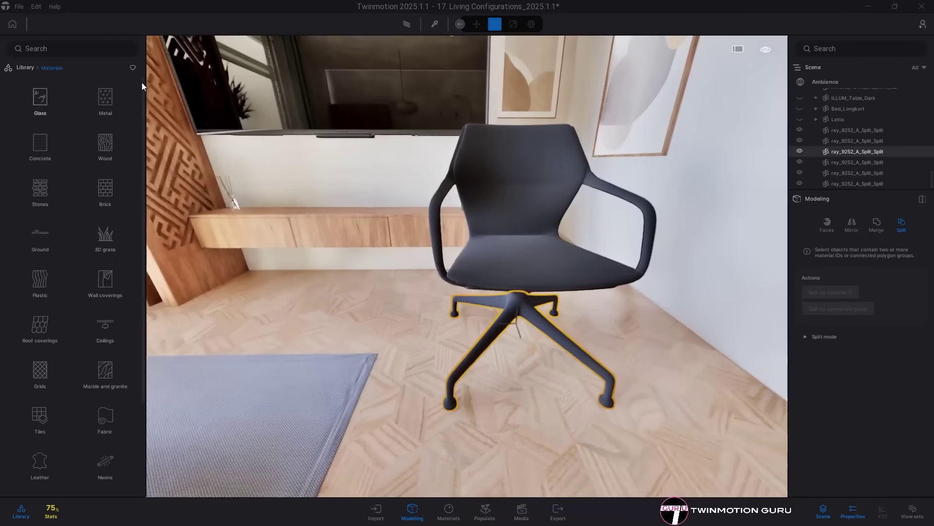
left_click(103, 100)
left_click(419, 23)
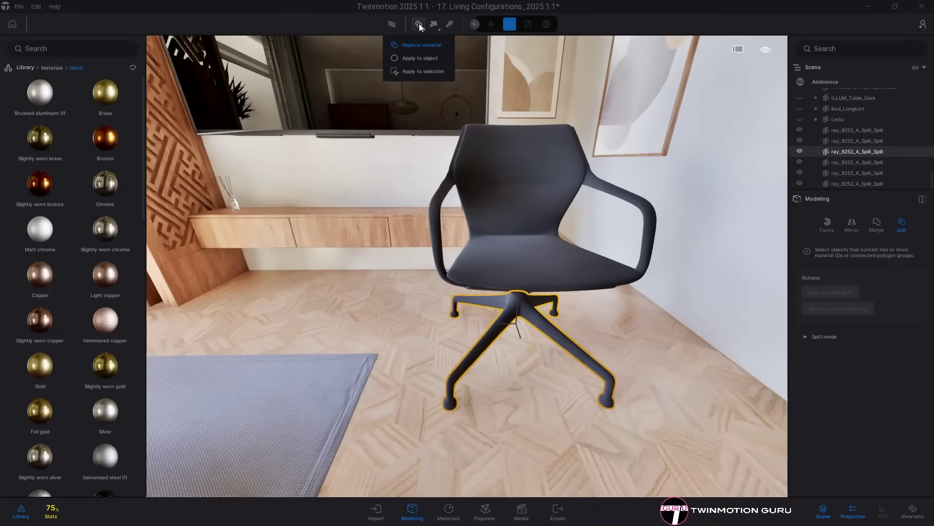
left_click(417, 58)
left_click_drag(105, 93, 318, 192)
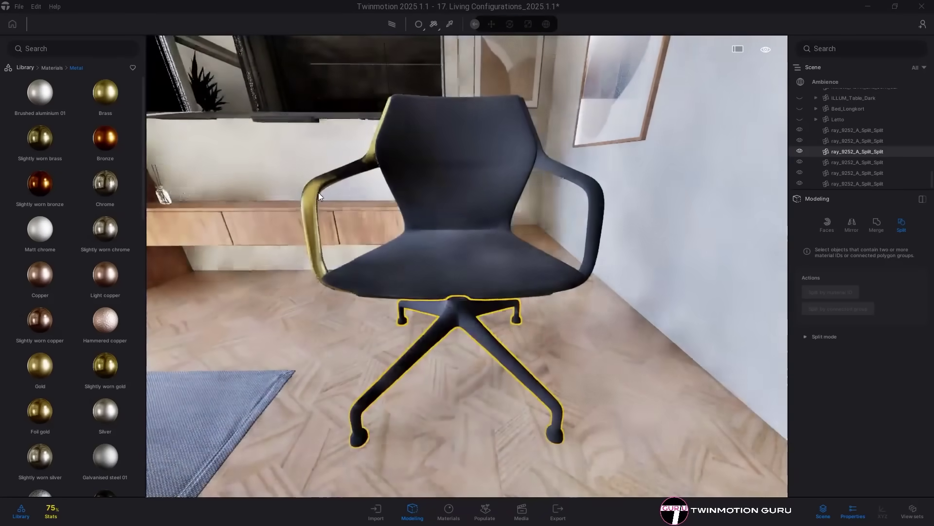
key("Escape")
Apply Slightly worn chrome to the chair's armrest frame and Slightly worn gold to its leg base
key("w")
left_click_drag(105, 236, 388, 297)
left_click_drag(118, 390, 268, 308)
scroll(289, 299, "down", 4)
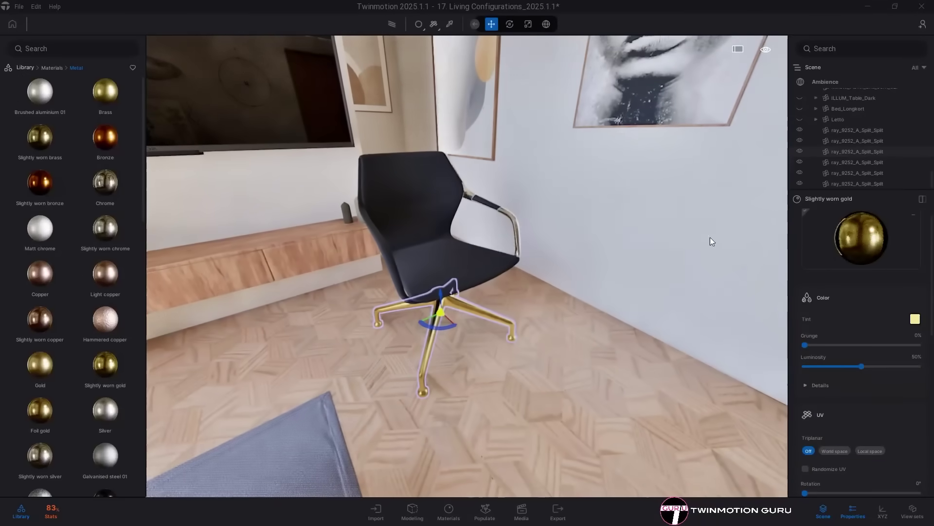
Select all split parts of the chair and open the Merge modeling tool for them
left_click(861, 132)
left_click(869, 184, "shift")
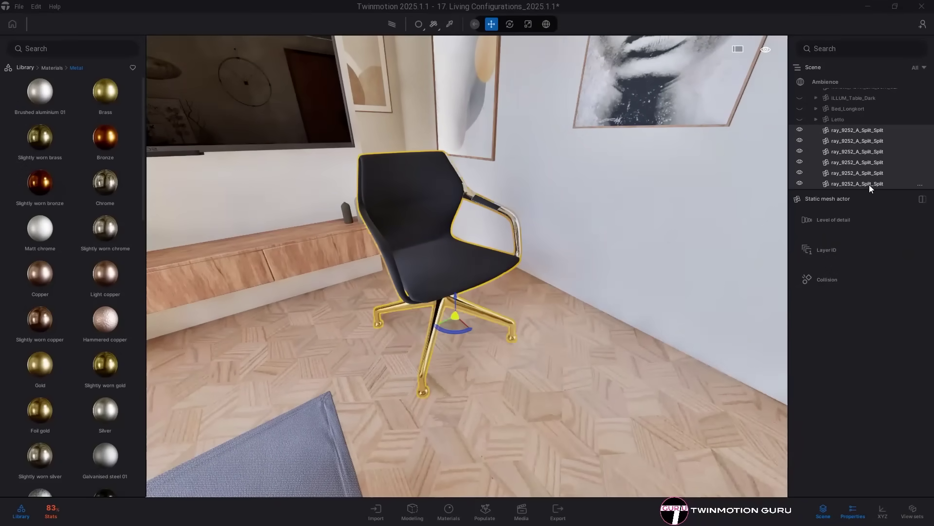
key("f")
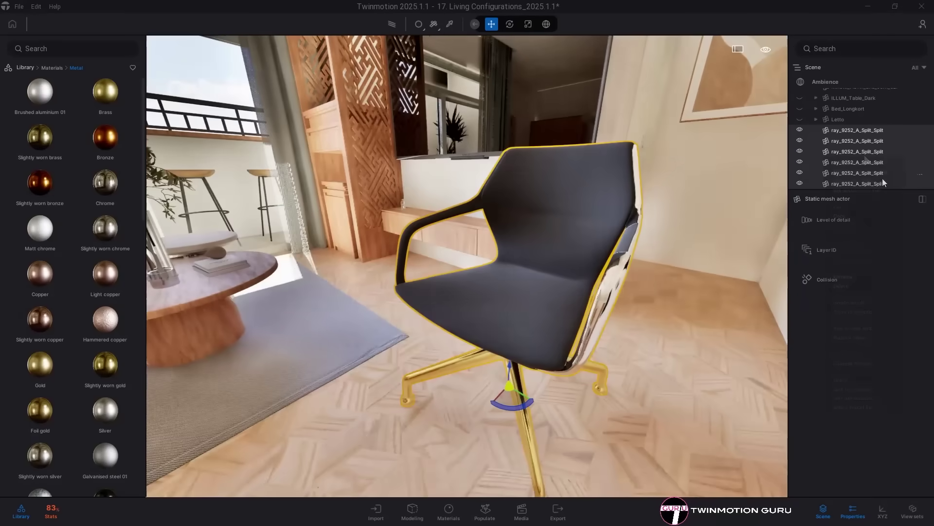
left_click(412, 510)
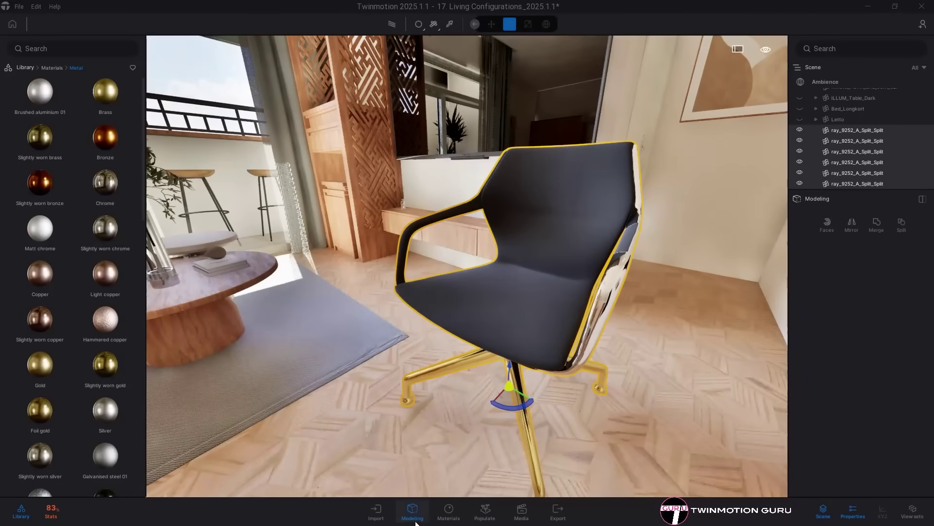
left_click(876, 227)
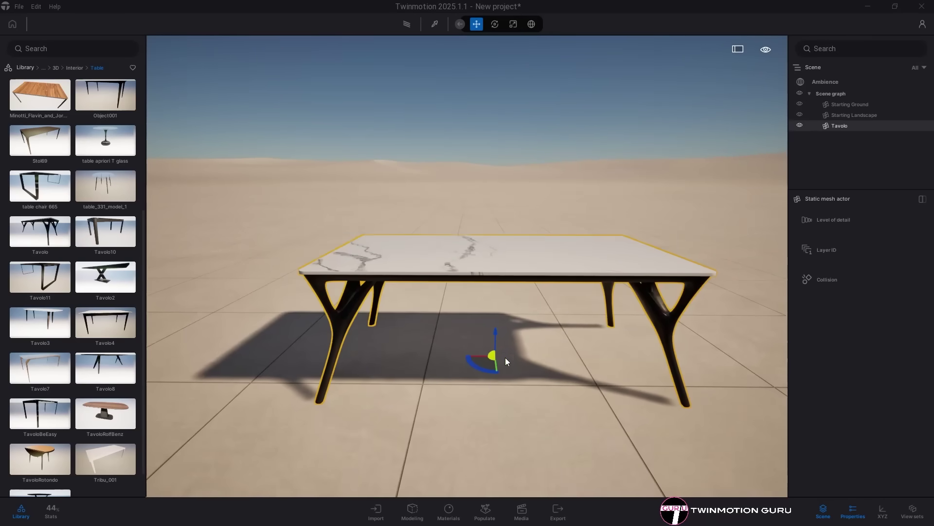
Split the Tavolo table by material ID and move its marble top upward off the legs
left_click(410, 516)
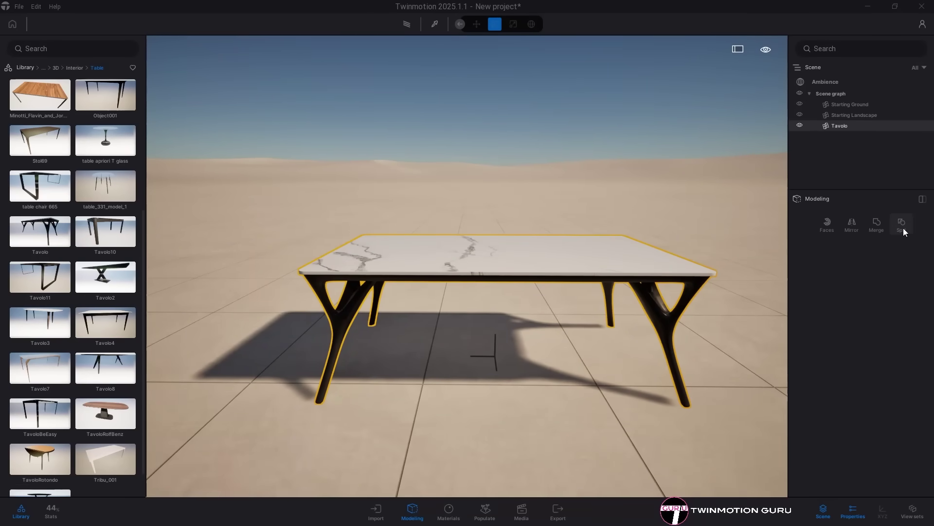
left_click(901, 225)
left_click(837, 263)
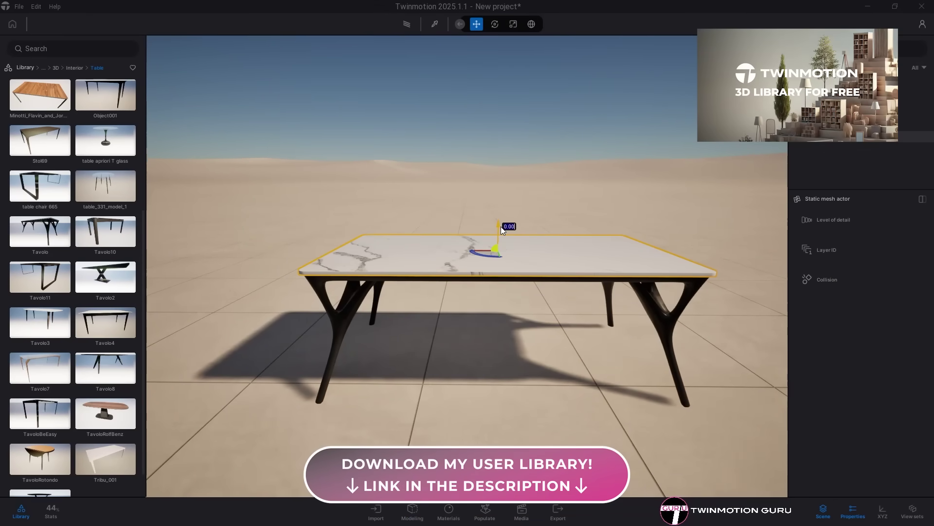
left_click_drag(501, 226, 497, 207)
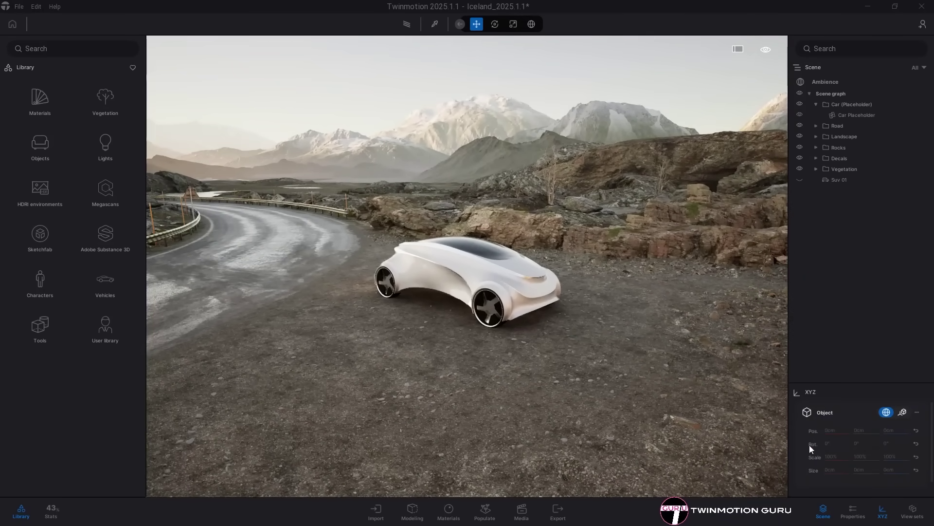
Copy the position of Suv 01 and paste it onto Car Placeholder
left_click(887, 413)
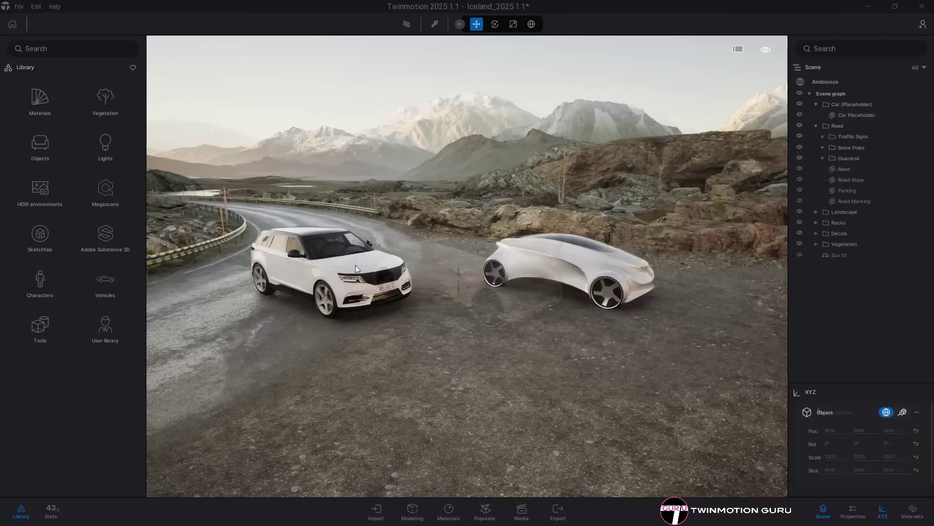
left_click(355, 265)
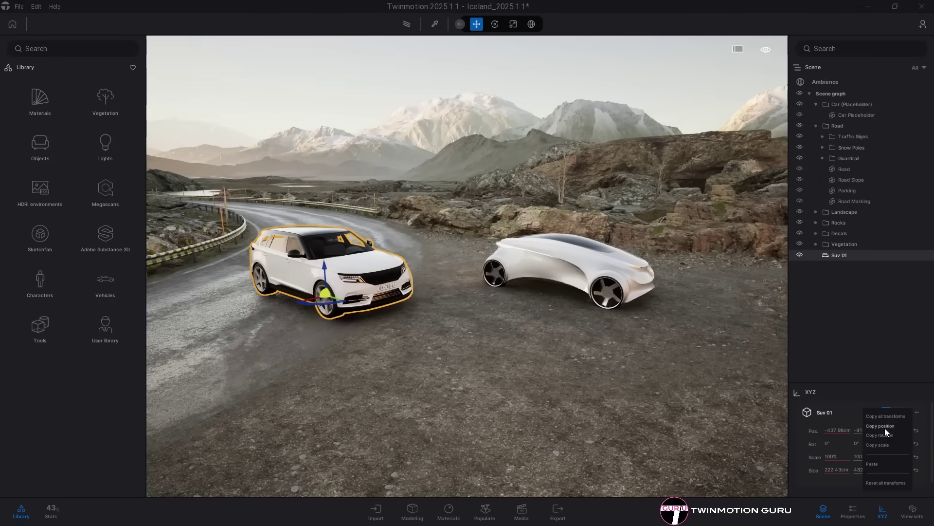
left_click(616, 281)
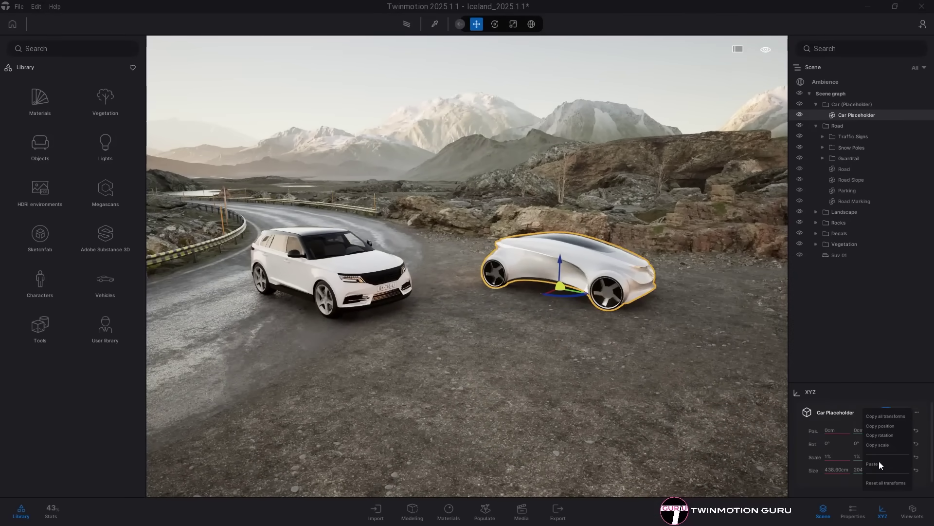
left_click(881, 464)
Set the X position of Car Placeholder to 100 cm by entering a calculation
scroll(495, 343, "up", 5)
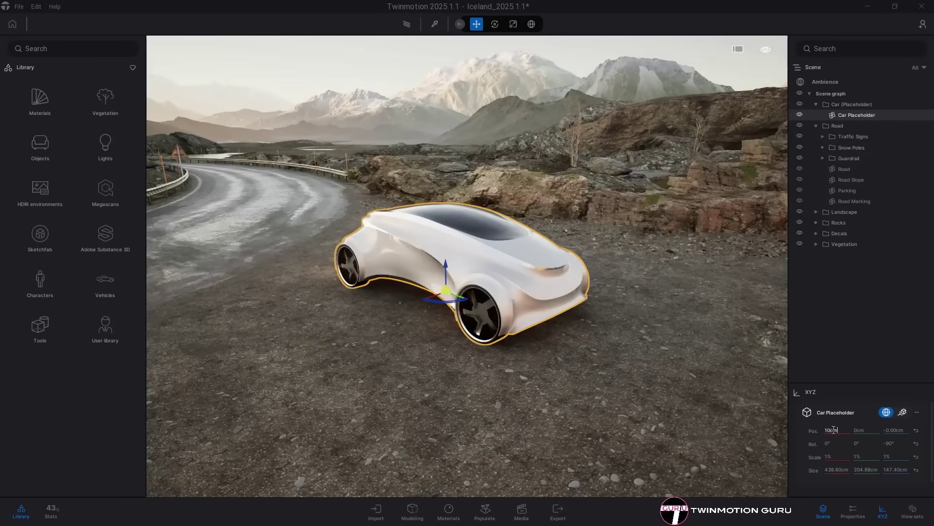
type("50+50")
key("Return")
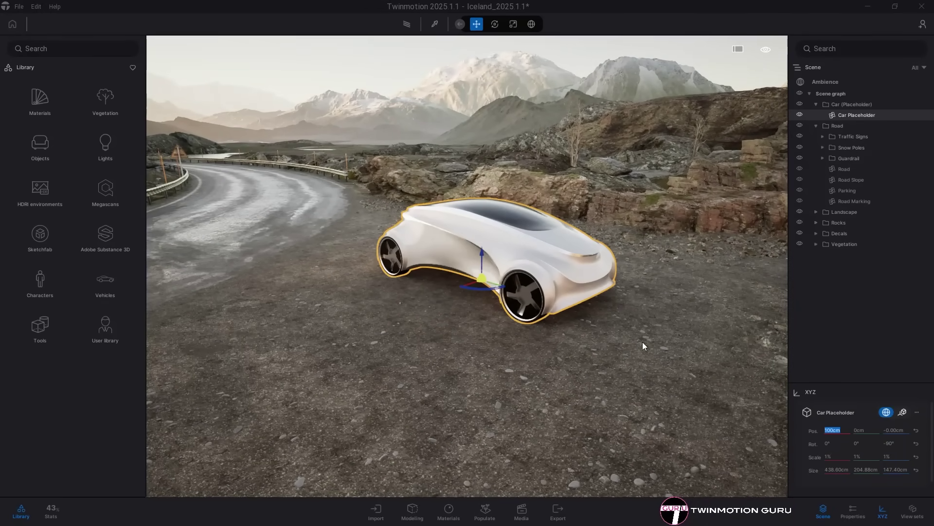
left_click(618, 343)
mouse_move(596, 345)
right_mouse_down()
mouse_move(535, 340)
mouse_move(593, 345)
right_mouse_up()
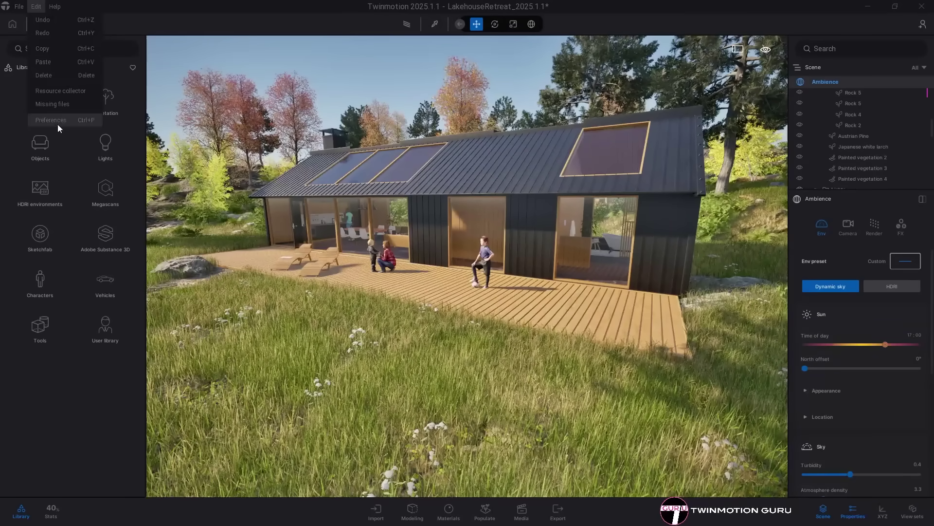
Set the unit system to Millimeters in the preferences for the lakehouse scene
left_click(63, 121)
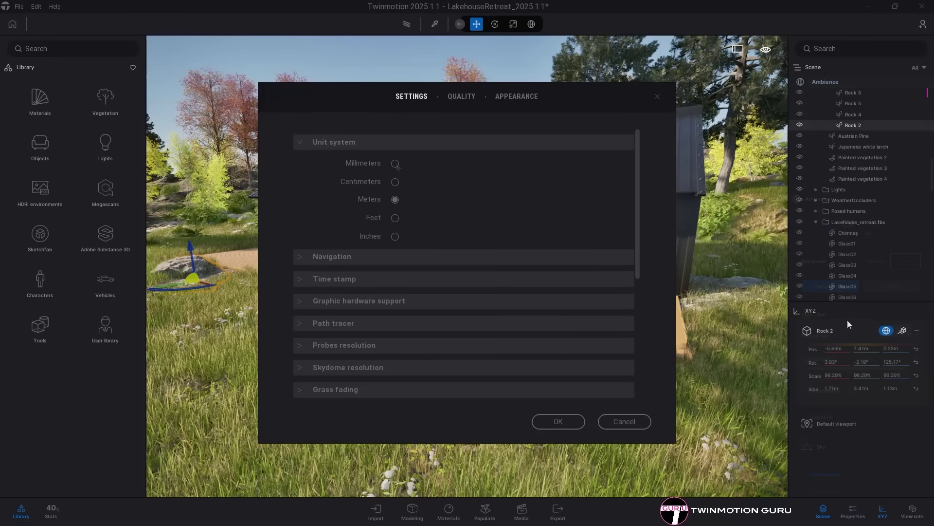
left_click(394, 163)
left_click(555, 420)
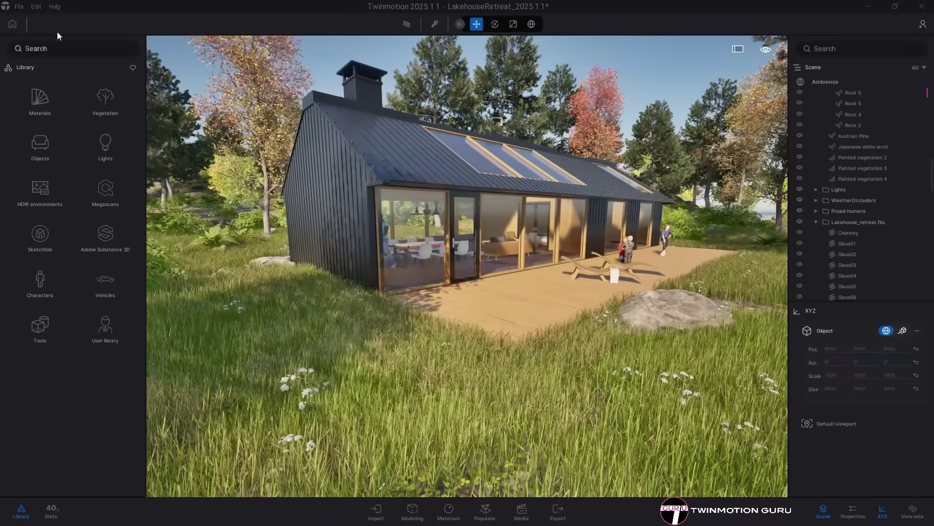
Raise Camera inertia almost to its maximum in the navigation preferences and test it by flying along the lakehouse deck
left_click(36, 6)
left_click(78, 118)
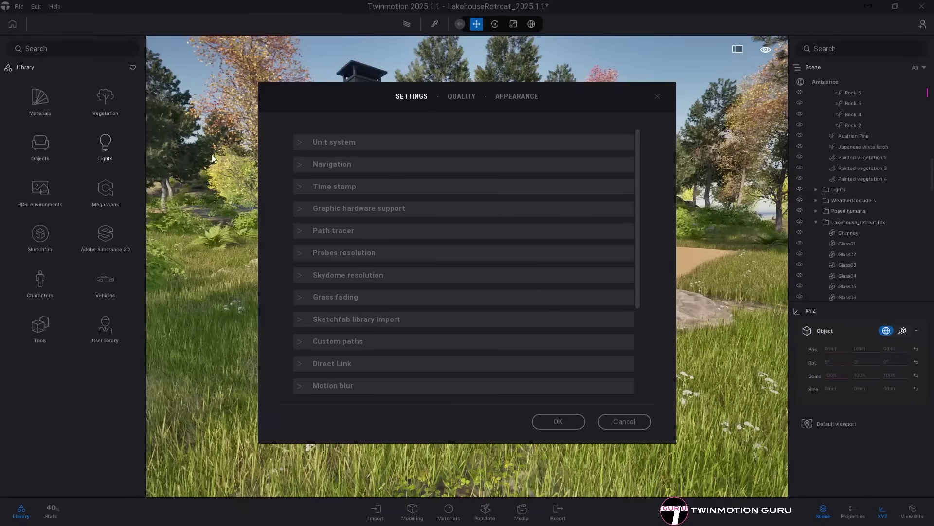
left_click(328, 165)
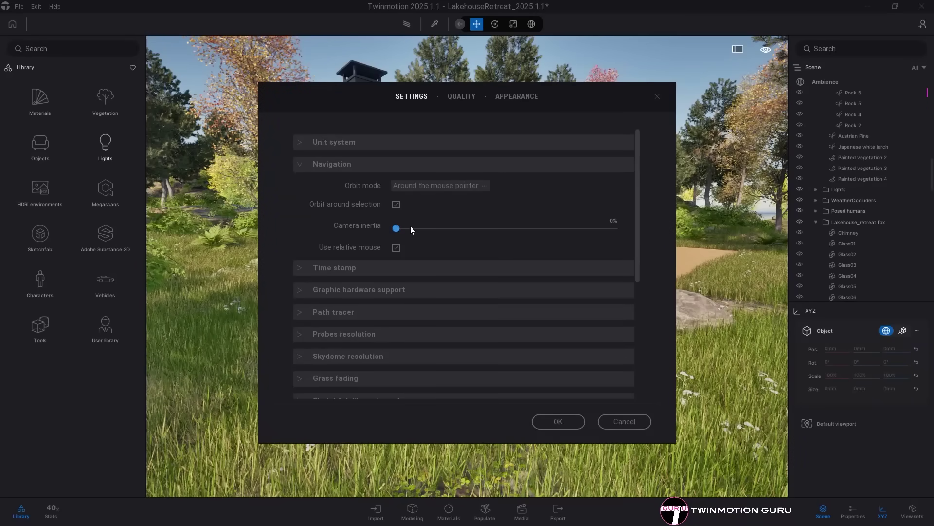
left_click_drag(397, 229, 611, 228)
left_click(543, 424)
key("w")
key("d")
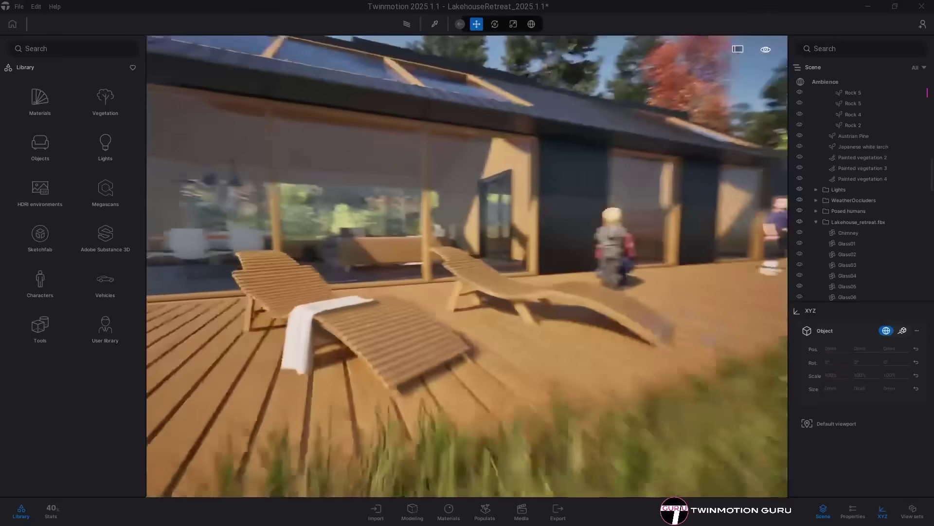
right_click_drag(486, 244, 272, 245)
key("e")
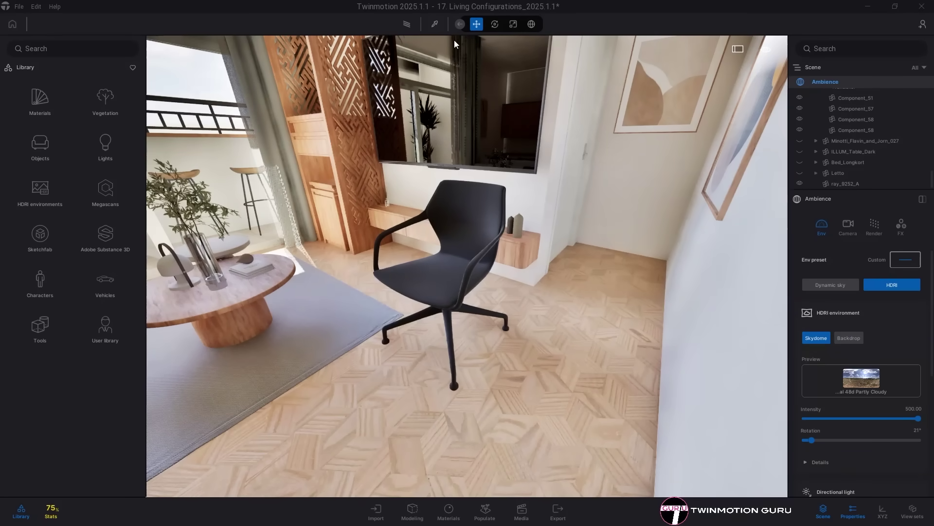
Select the black swivel chair ray_9252_A and apply Center pivot down to it
left_click(458, 27)
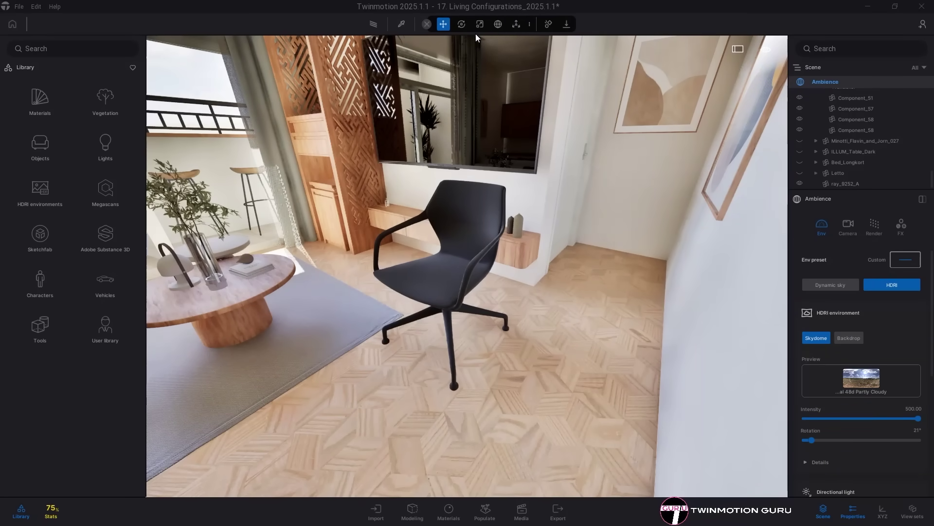
left_click(529, 25)
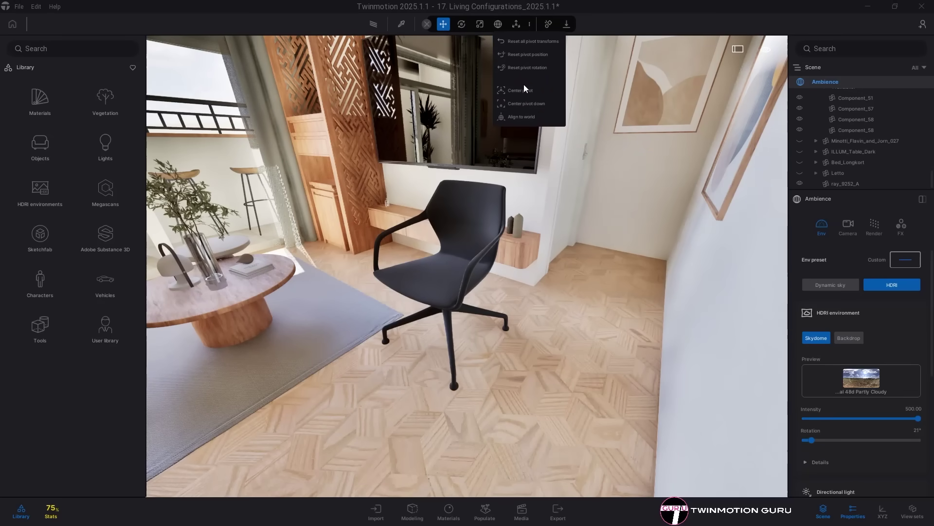
left_click(466, 231)
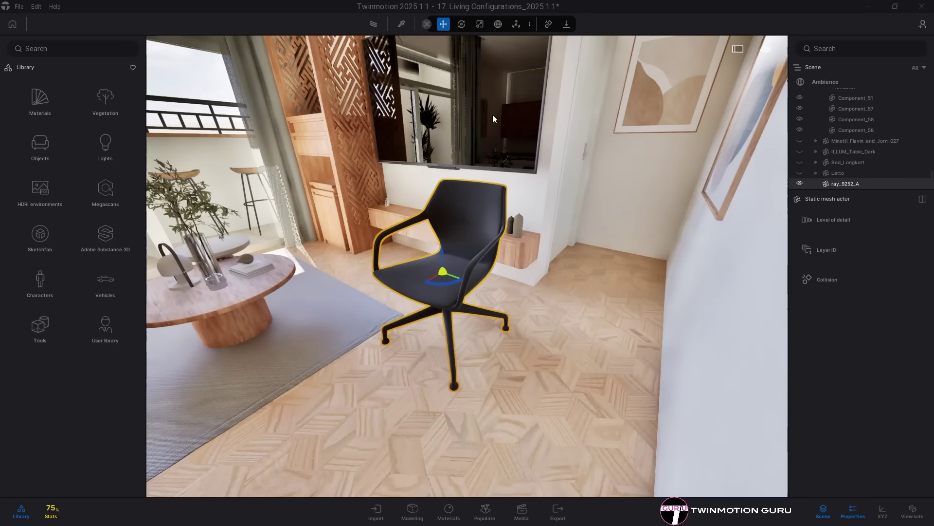
left_click(530, 25)
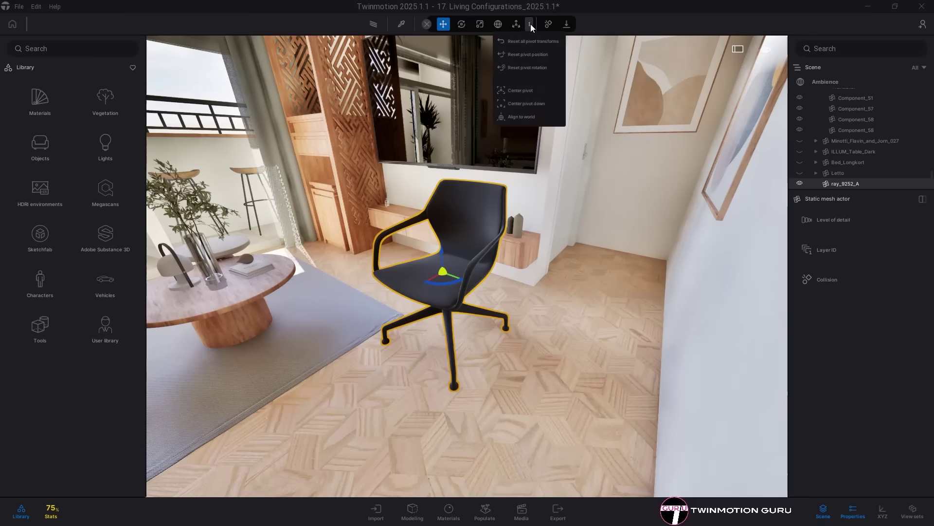
left_click(530, 103)
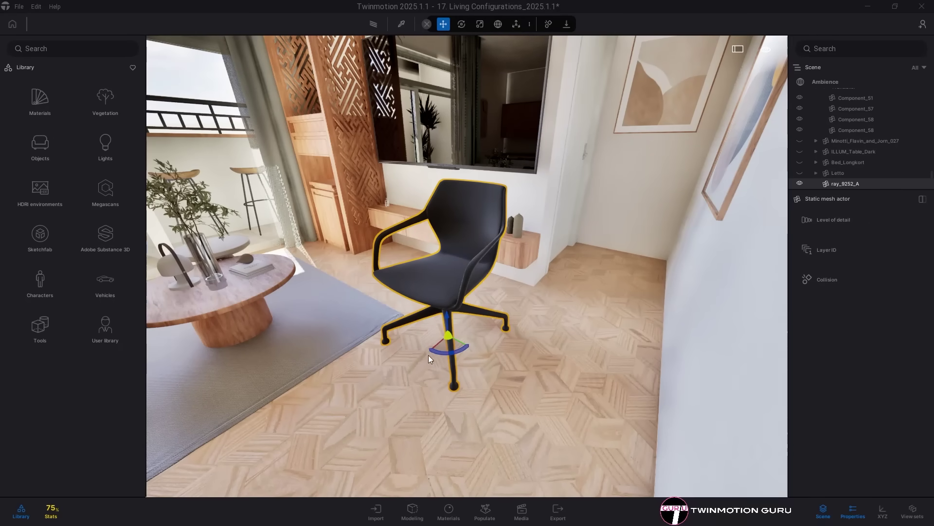
Move the black swivel chair across the wooden floor by its pivot gizmo
key("Escape")
right_click_drag(378, 383, 422, 314)
left_click(449, 279)
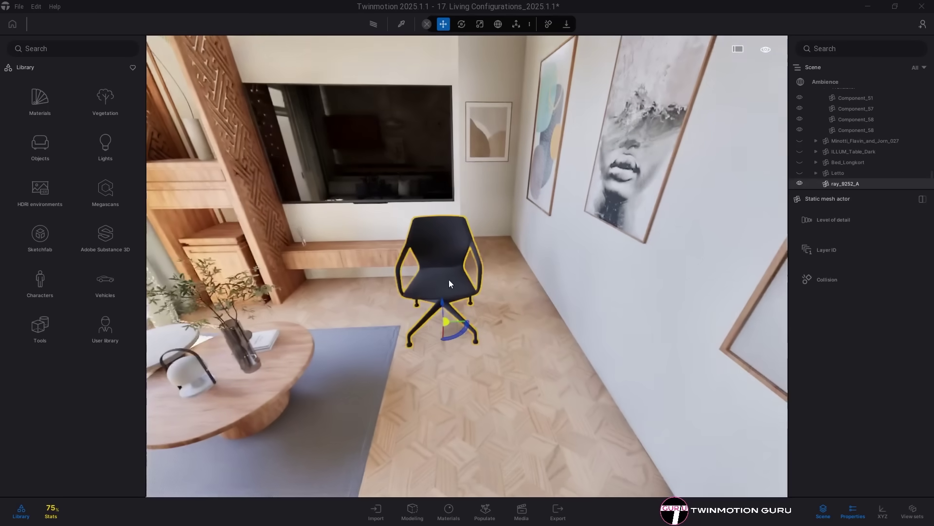
left_click_drag(447, 321, 509, 342)
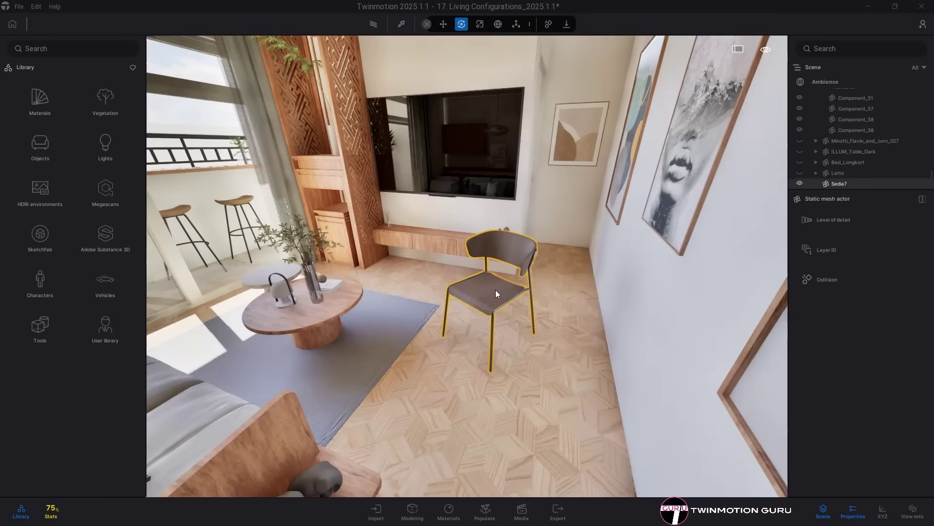
Apply Center pivot down to the brown Sedia7 chair so its pivot sits at the base of the legs
right_click_drag(512, 311, 507, 344)
scroll(503, 304, "up", 3)
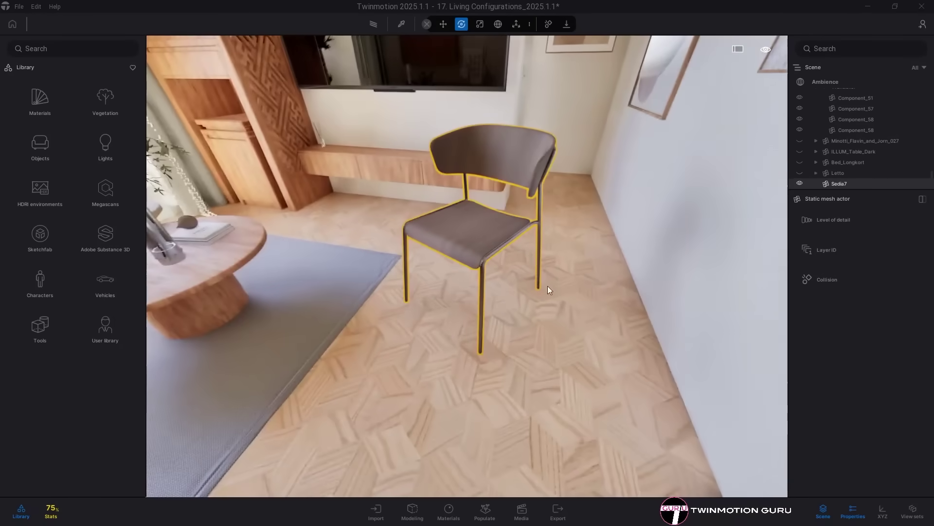
right_click_drag(546, 287, 363, 188)
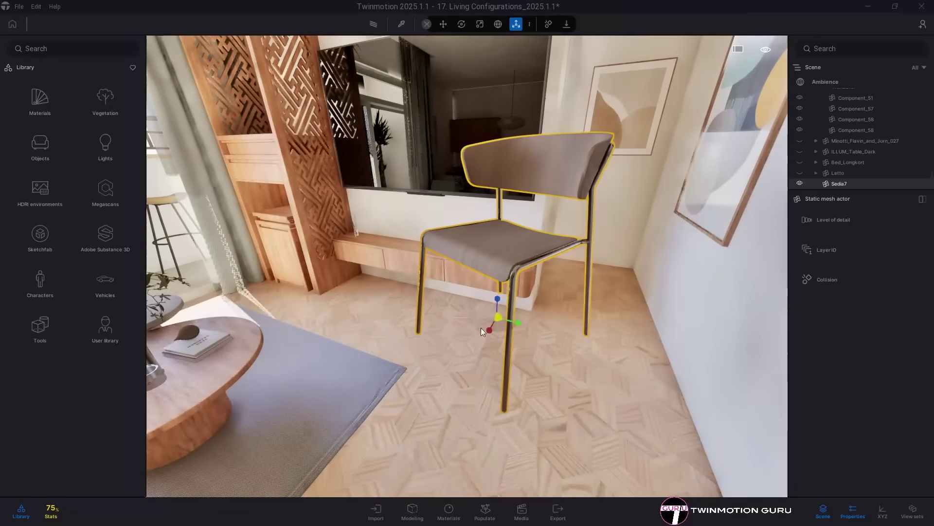
right_click_drag(457, 311, 471, 321)
middle_click_drag(471, 318, 460, 217)
left_click_drag(463, 253, 464, 278)
right_click_drag(463, 277, 469, 277)
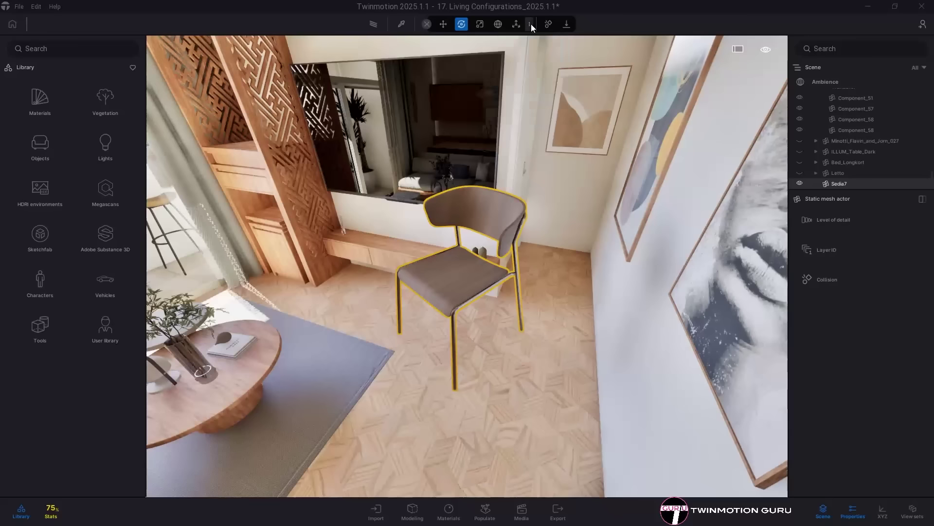
left_click(530, 24)
left_click(520, 103)
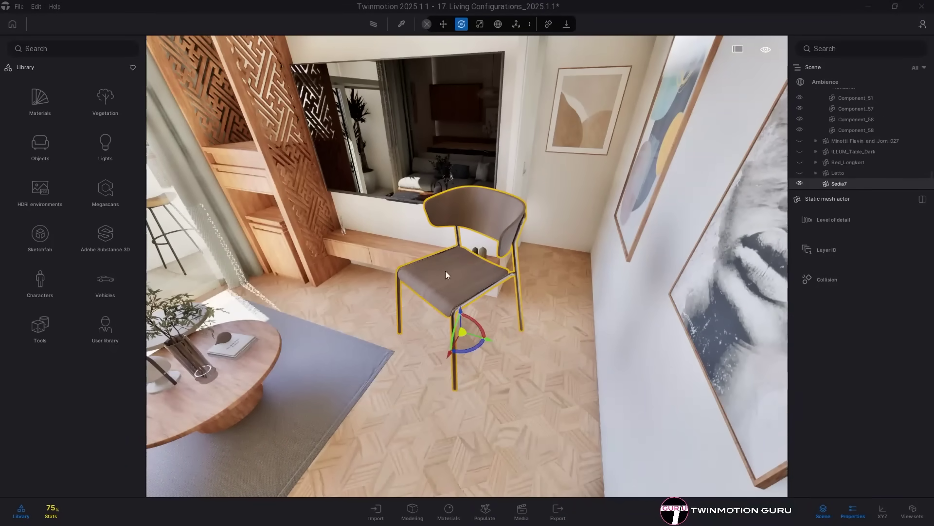
left_click_drag(487, 392, 553, 295)
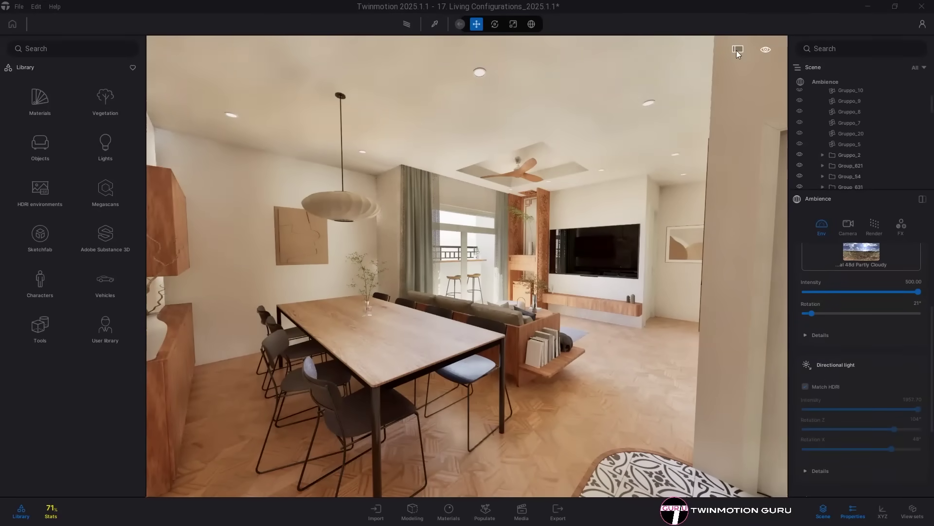
Show the dining room in fullscreen and change its floor material to dark grey tiles
left_click(737, 50)
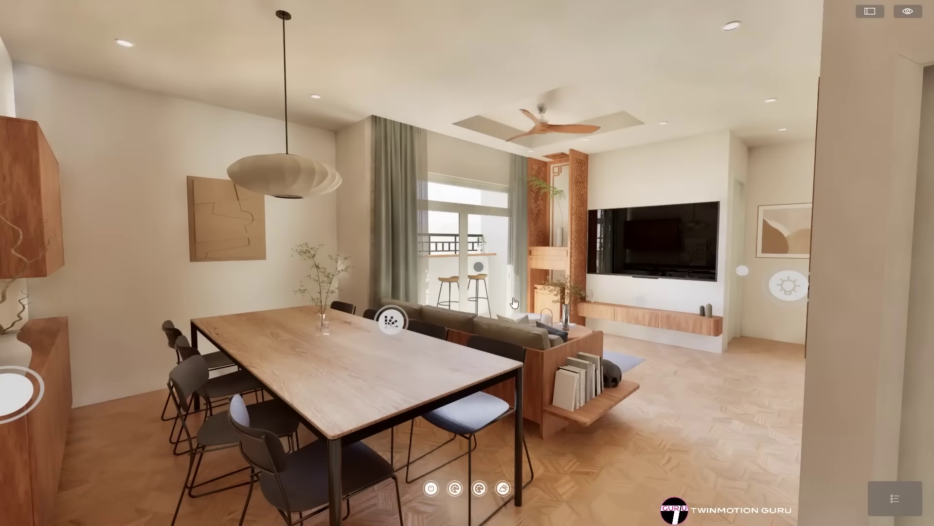
left_click(456, 488)
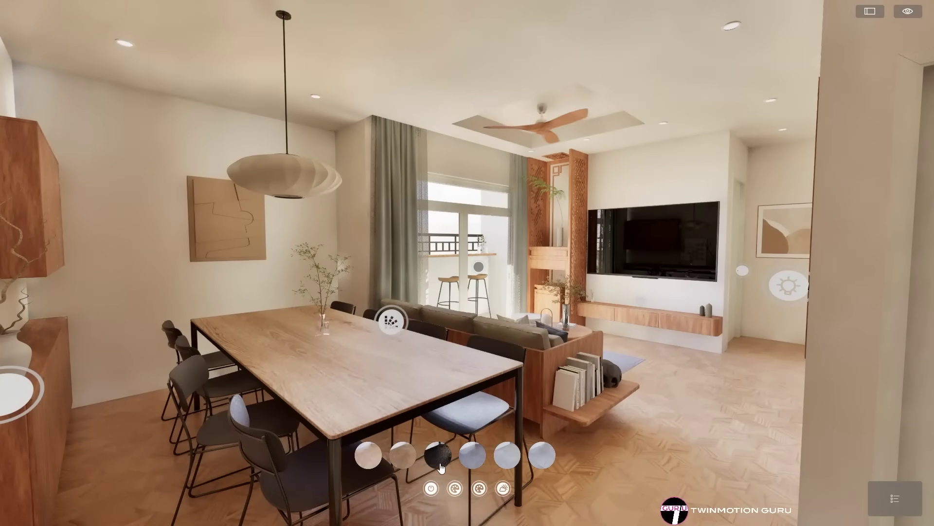
left_click(472, 460)
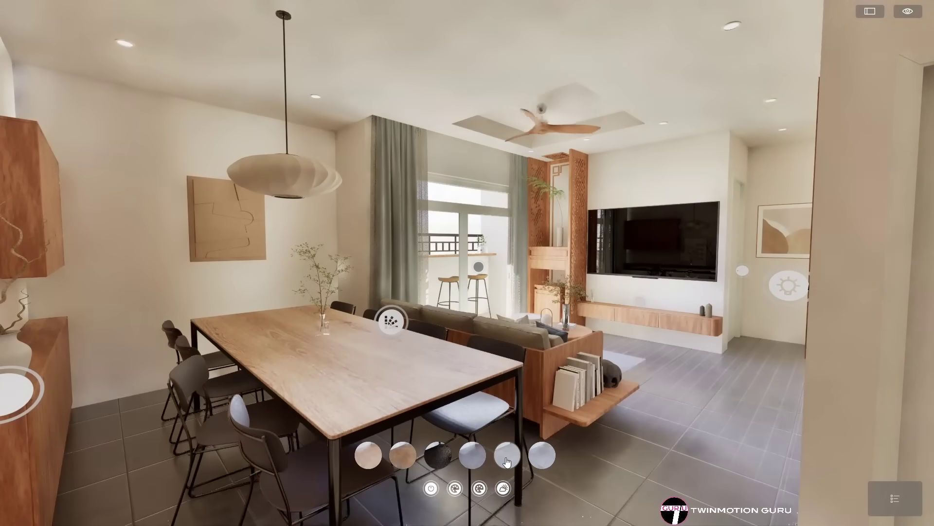
left_click(456, 488)
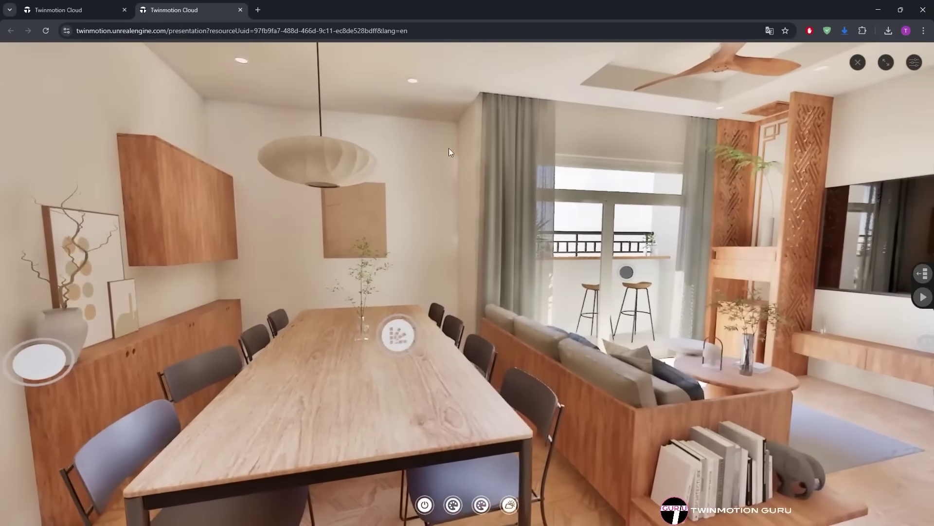
Switch to the Twinmotion Cloud presentation in the browser, try several floor materials in the living room and settle on light grey tiles
left_click(432, 30)
left_click_drag(433, 30, 233, 32)
left_click(385, 258)
left_click_drag(384, 260, 612, 285)
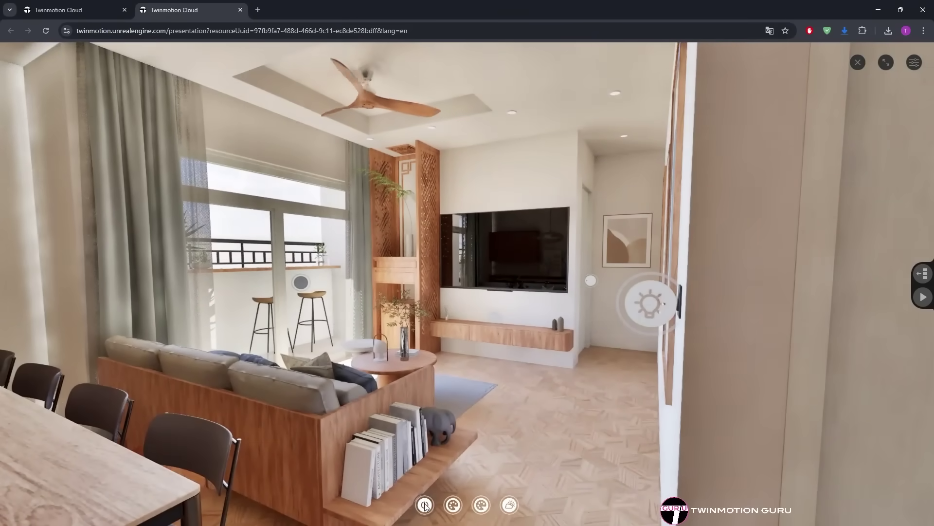
left_click(453, 504)
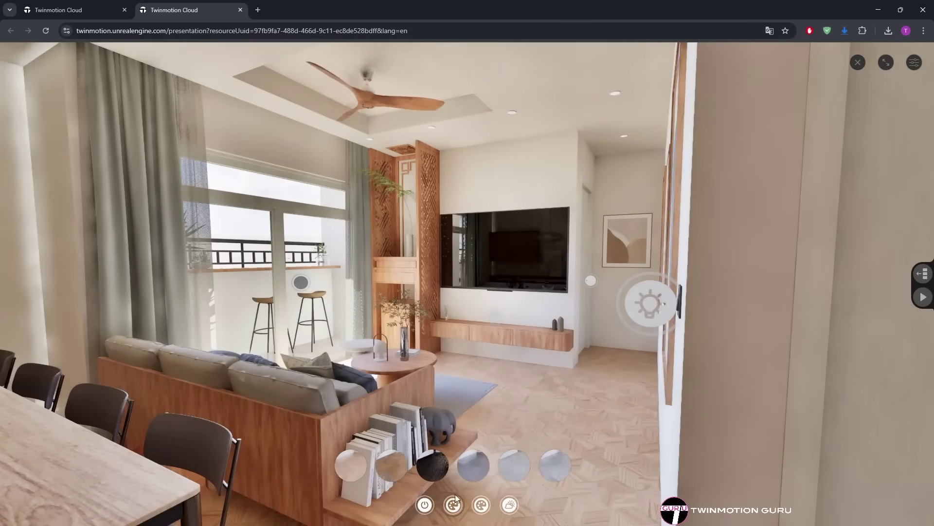
left_click(394, 463)
left_click(434, 466)
left_click(463, 465)
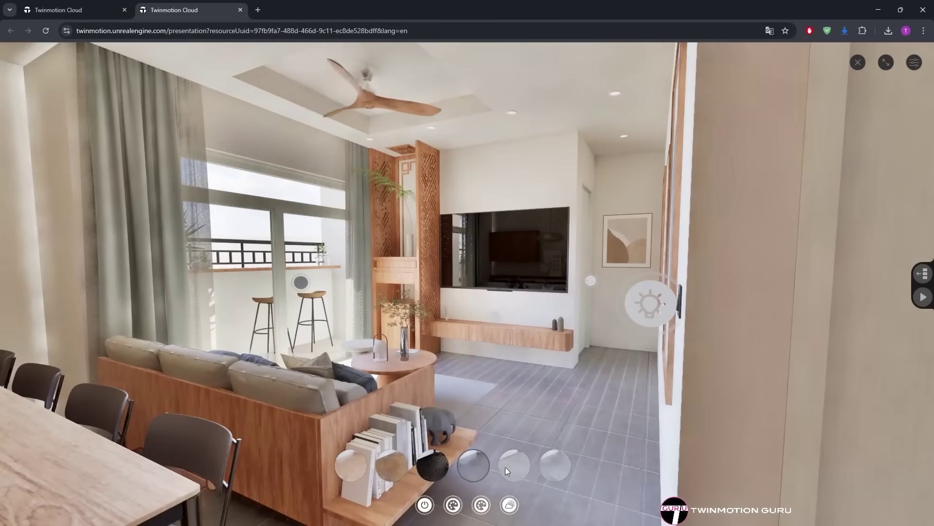
left_click(519, 468)
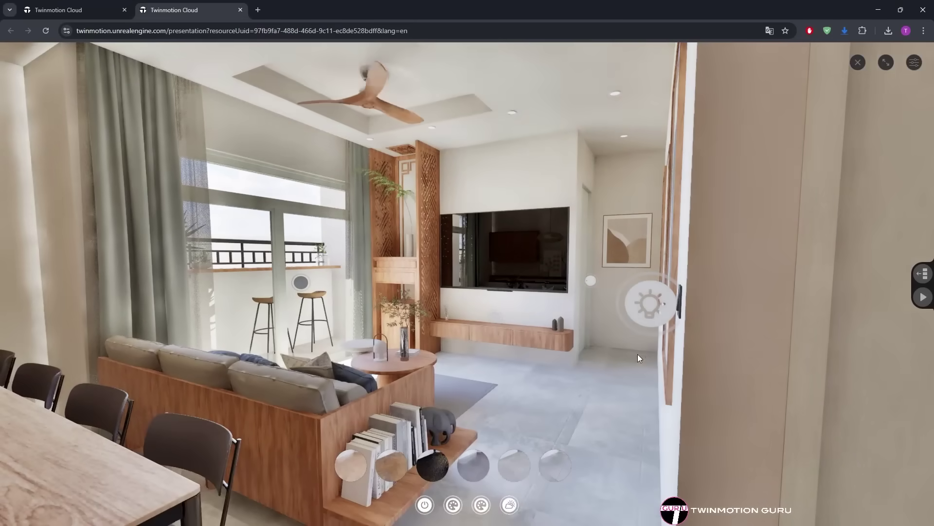
left_click(645, 318)
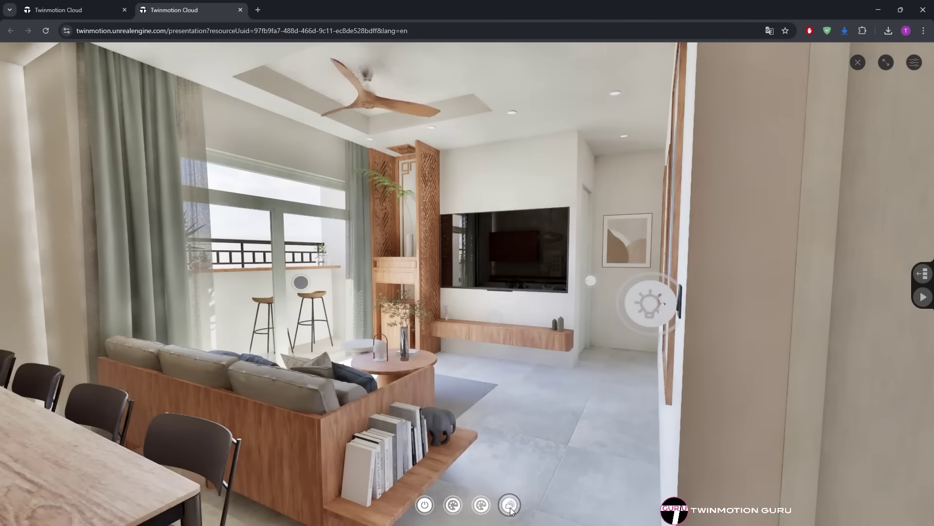
Change the wood finish of the sofa frame and cabinets to the pale wood option and open the material choices at the TV wall
left_click(481, 505)
left_click(501, 467)
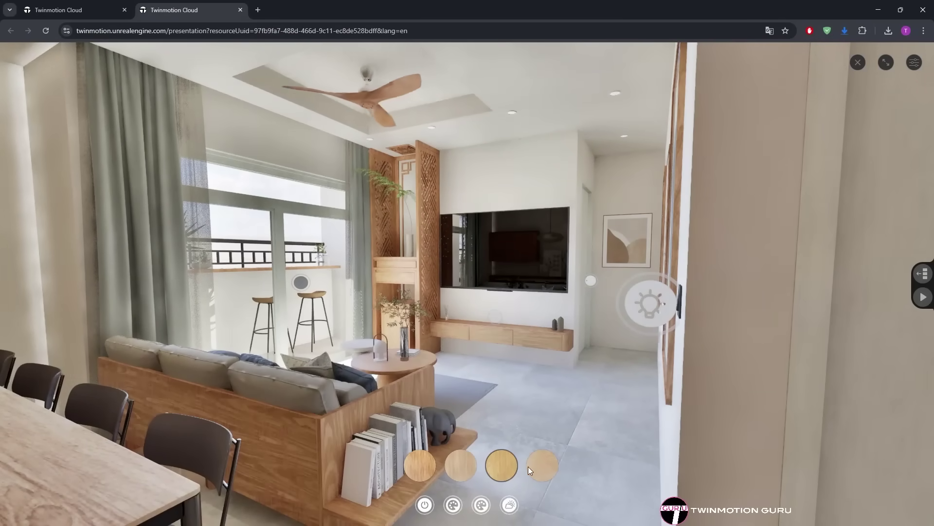
left_click(540, 463)
left_click(495, 319)
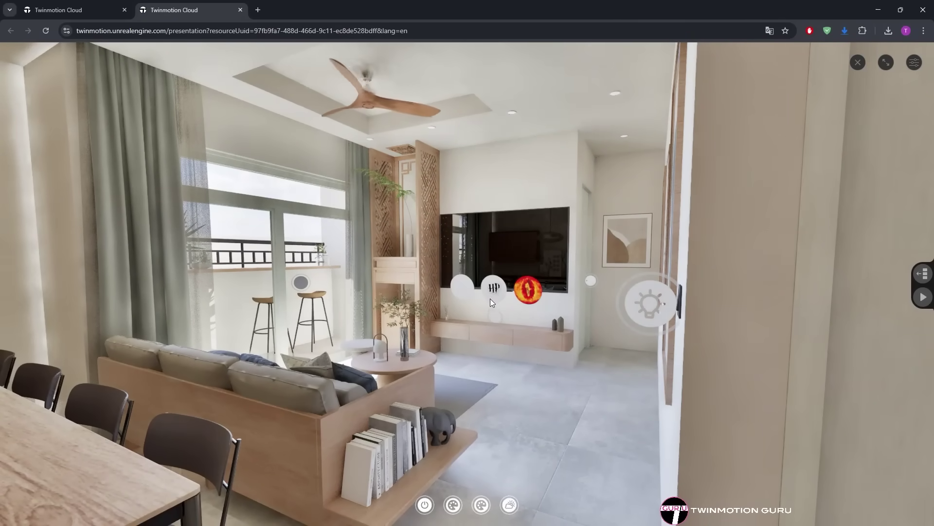
Try the second material option for the TV wall in the living room and choose the red and yellow one
left_click(493, 290)
left_click(528, 290)
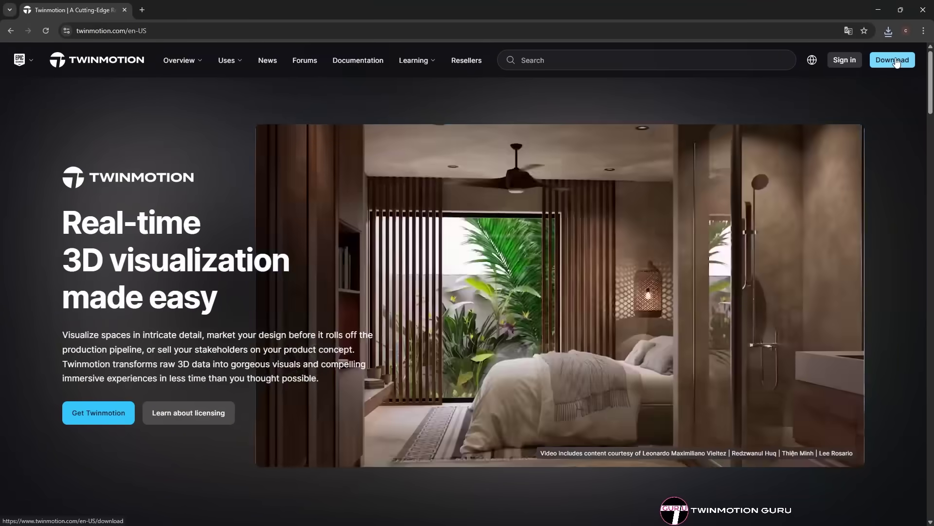
On the Twinmotion website, open the download page, go on to the licensing details and examine the cost and inclusions of Twinmotion seats
left_click(892, 60)
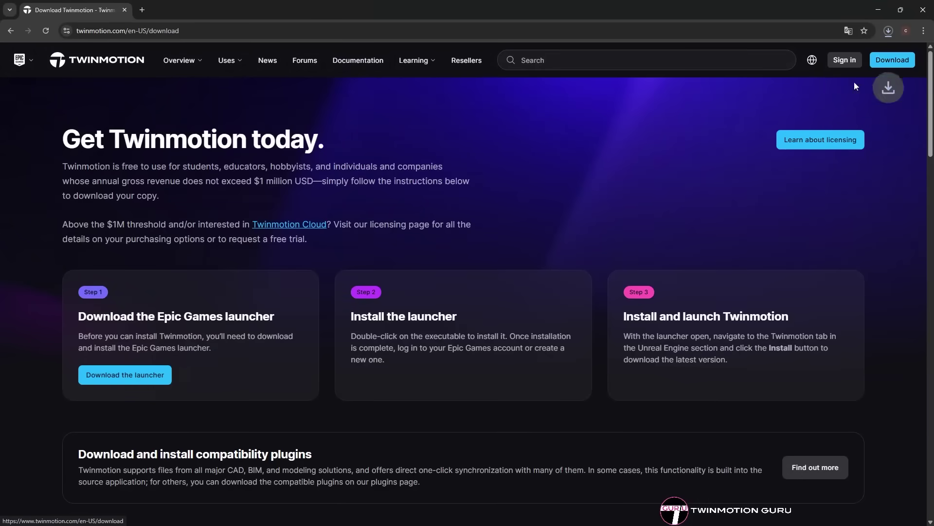
scroll(337, 262, "down", 4)
scroll(294, 346, "down", 12)
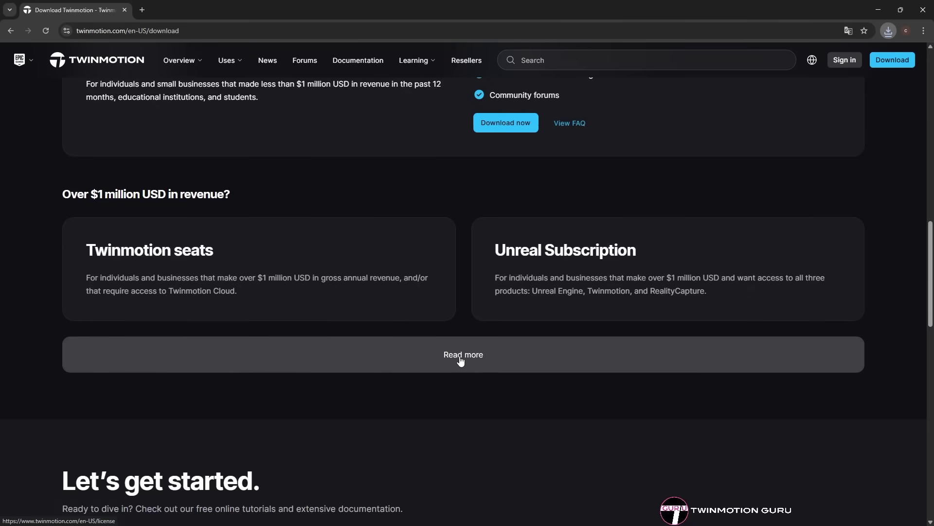
left_click(461, 355)
scroll(308, 363, "down", 5)
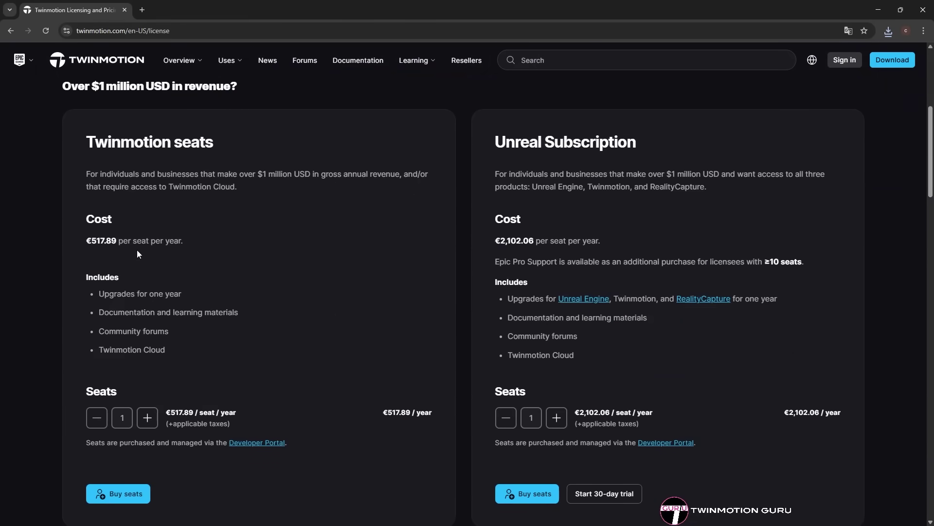
left_click_drag(118, 242, 139, 314)
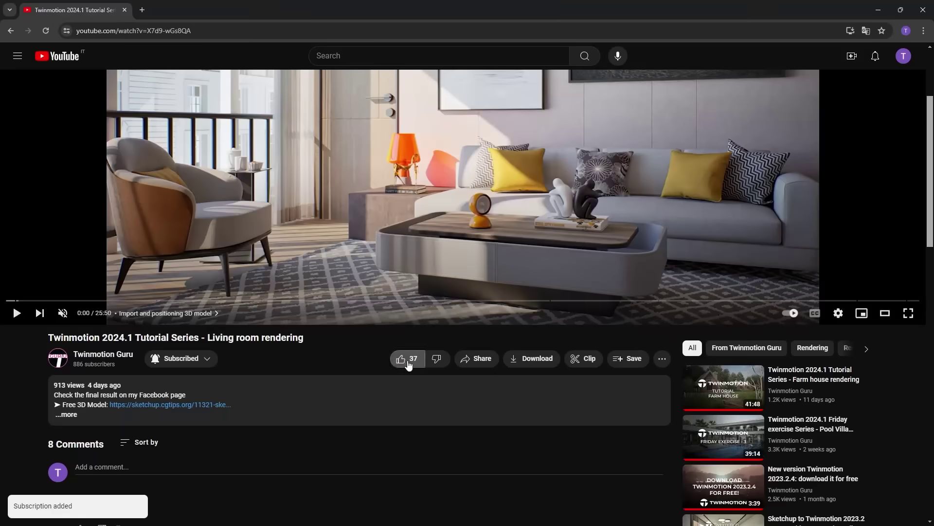
On the YouTube page of the living room rendering tutorial, write a comment beginning "How to add realism w"
scroll(278, 369, "down", 3)
left_click(100, 324)
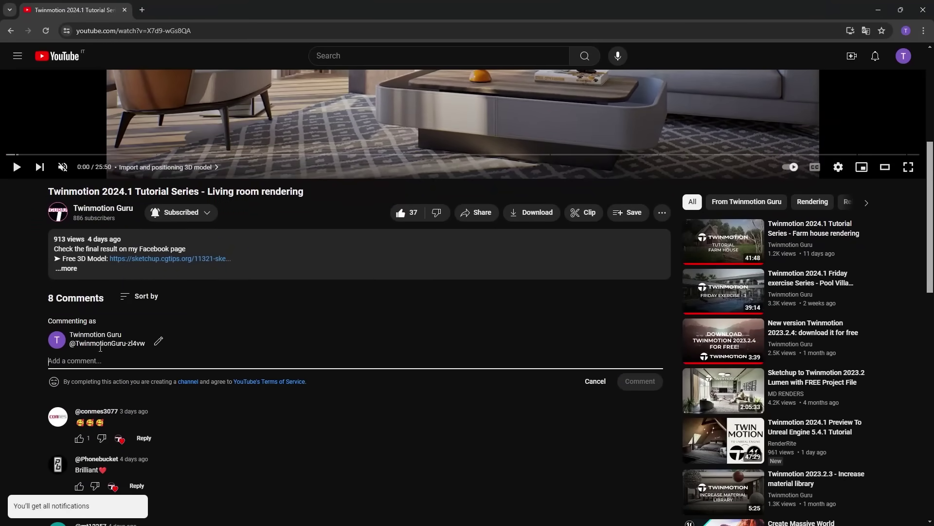
type("How to")
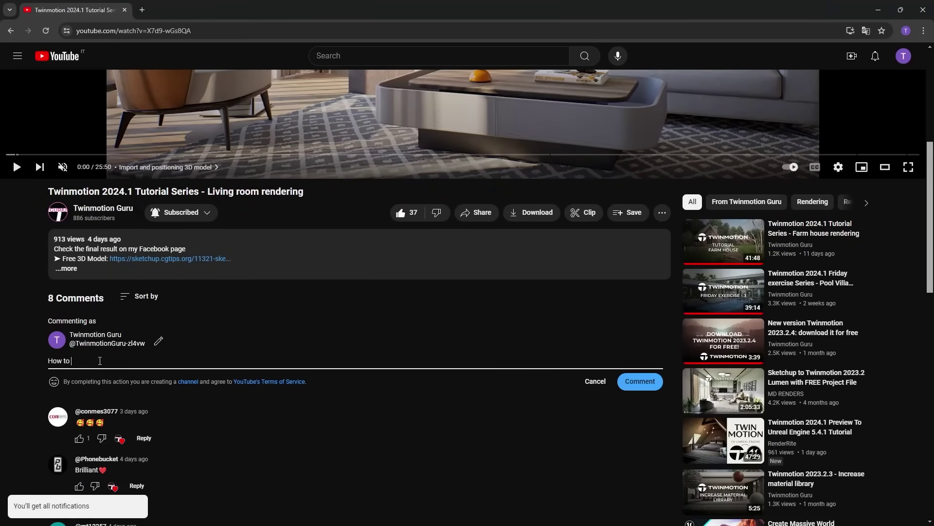
type(" add realism w")
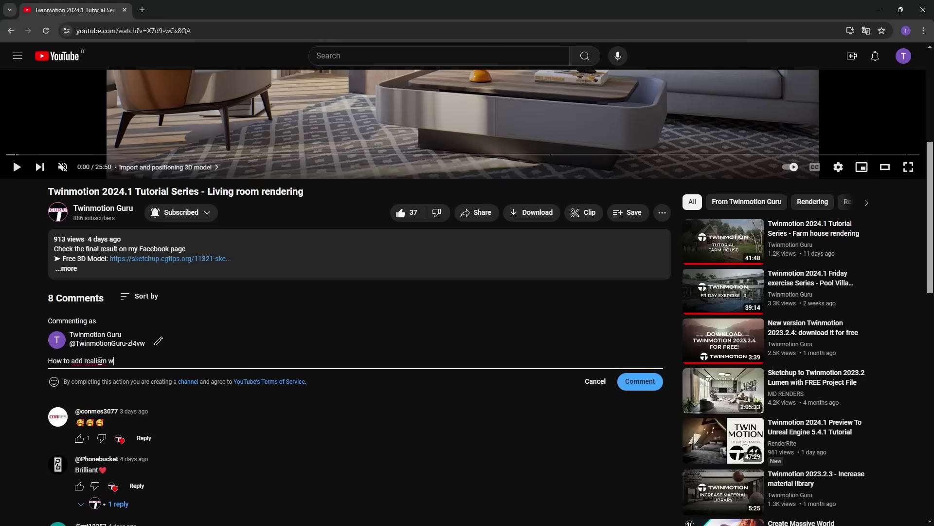